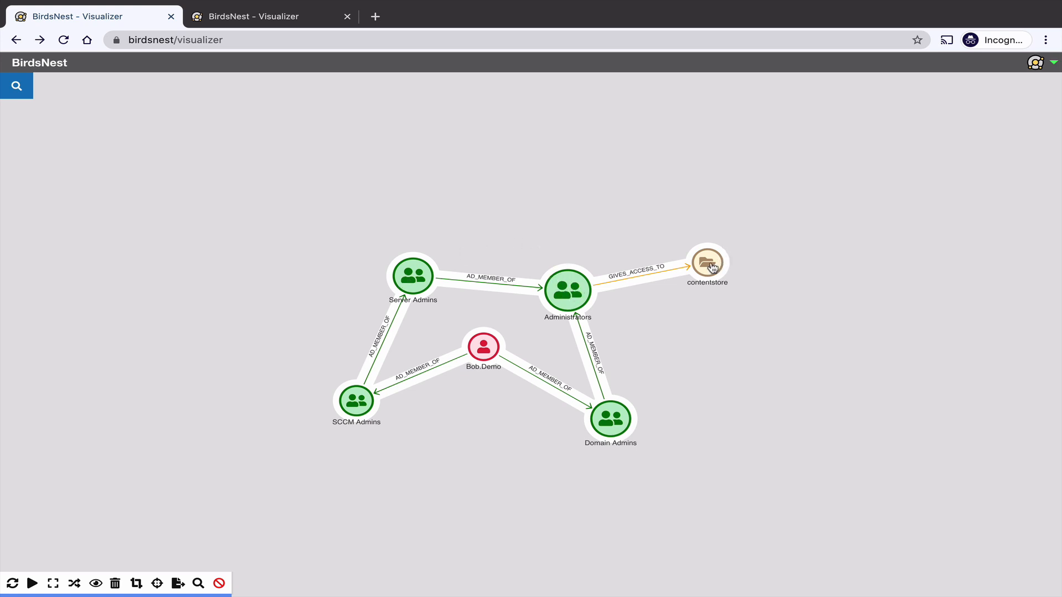
Step: From the red demo user node's details, add its related outbound FS_Folder item Logs to the graph
{"action": "mouse_move", "coordinate": [713, 269]}
{"action": "left_click", "coordinate": [480, 351]}
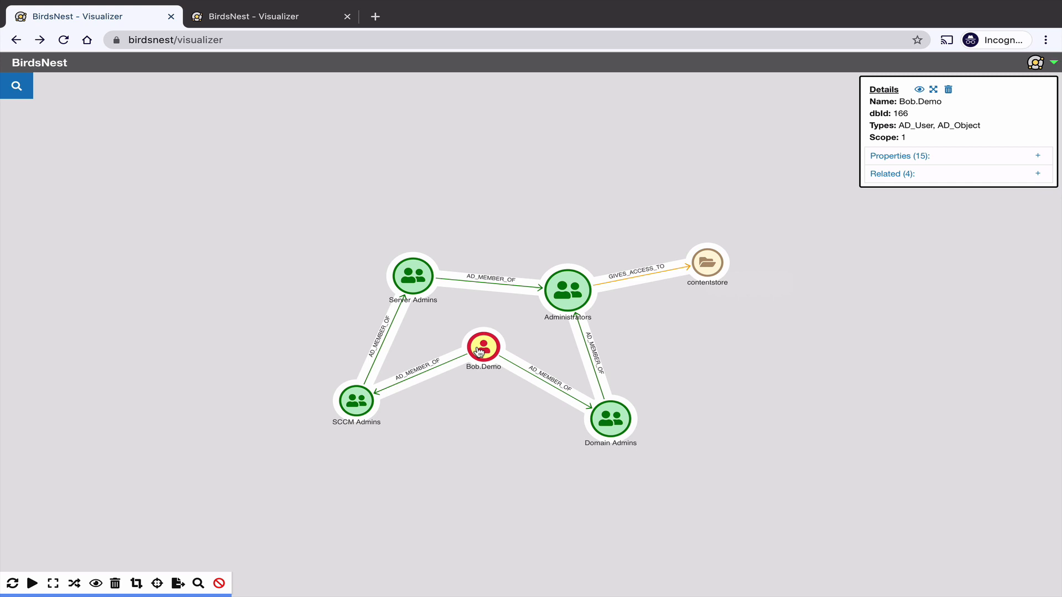
{"action": "left_click", "coordinate": [918, 162]}
{"action": "left_click", "coordinate": [919, 162]}
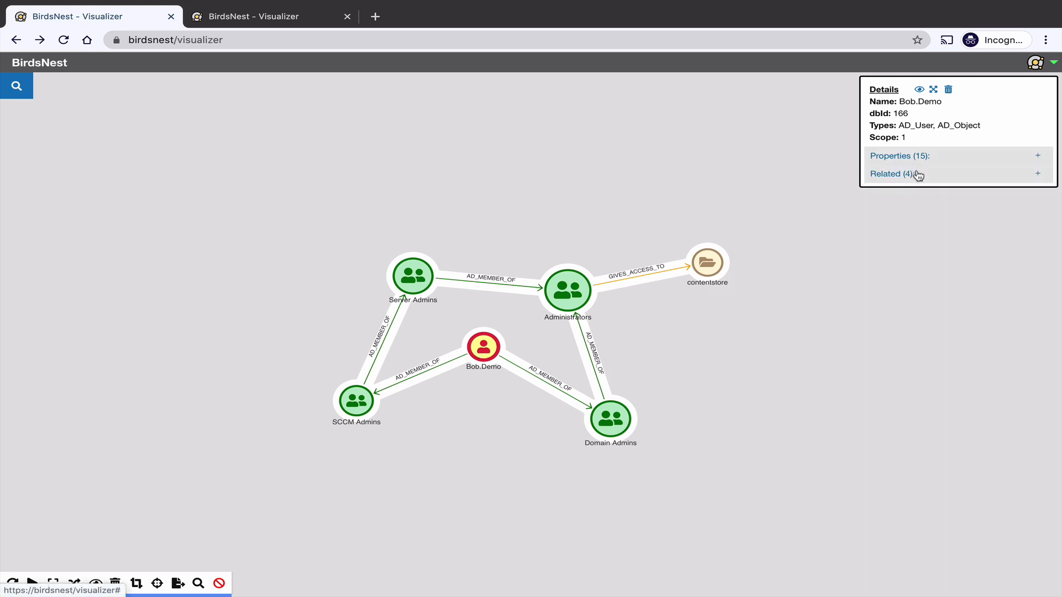
{"action": "left_click", "coordinate": [918, 173]}
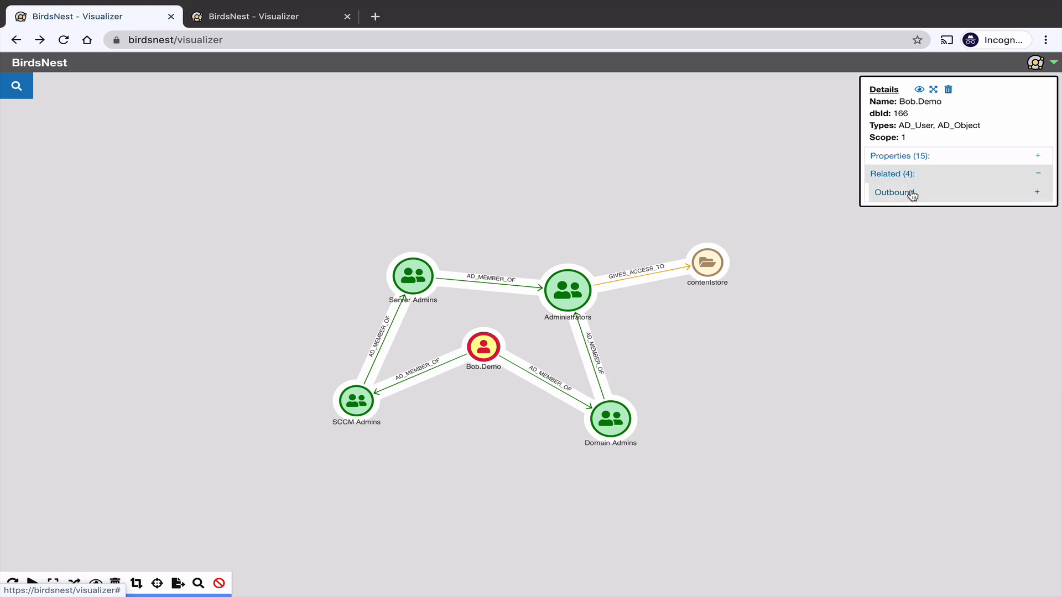
{"action": "left_click", "coordinate": [911, 193]}
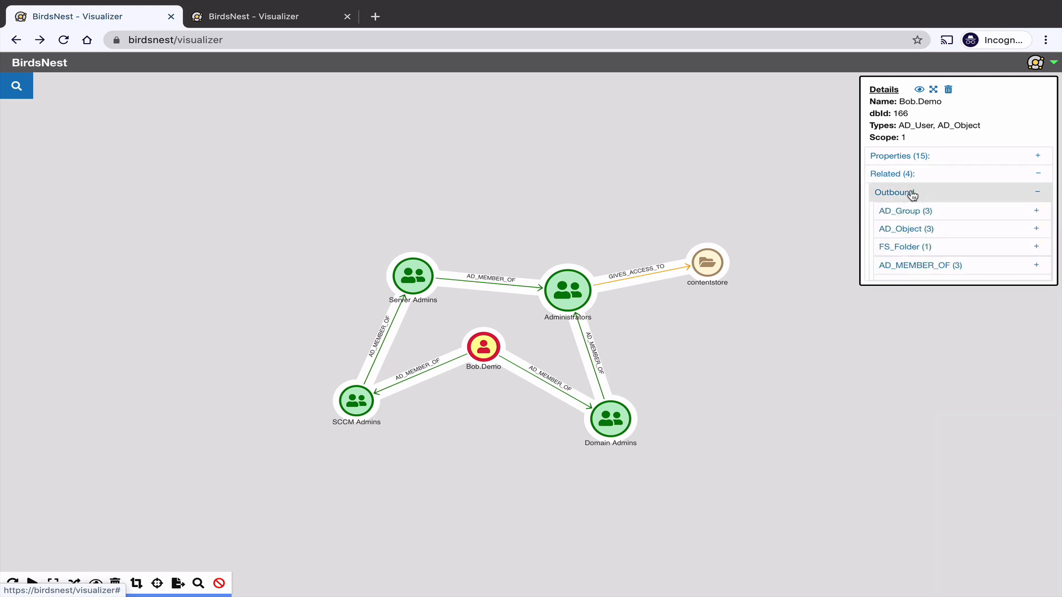
{"action": "left_click", "coordinate": [910, 250]}
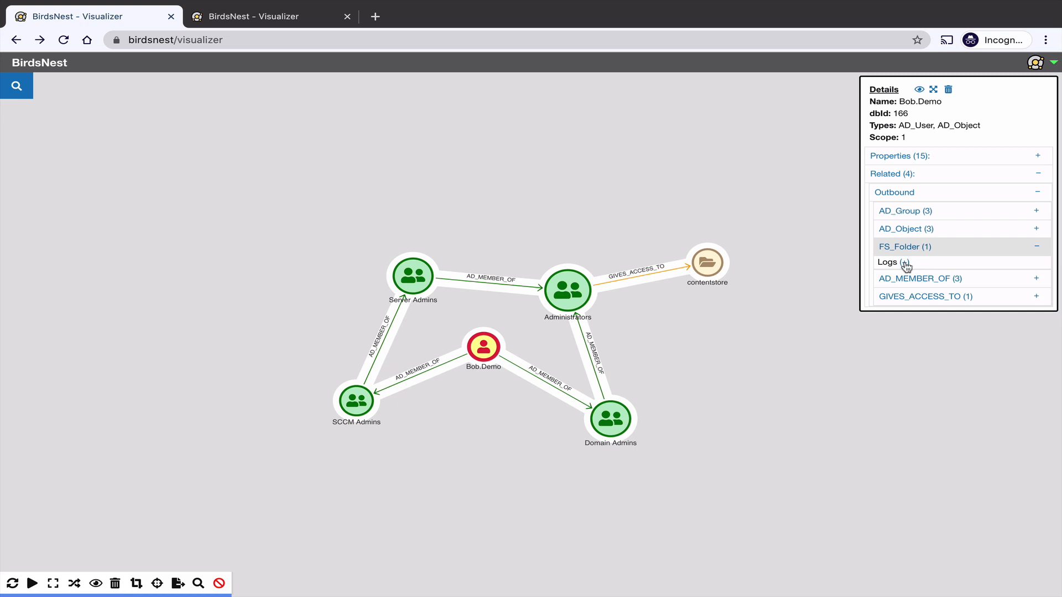
{"action": "left_click", "coordinate": [905, 263]}
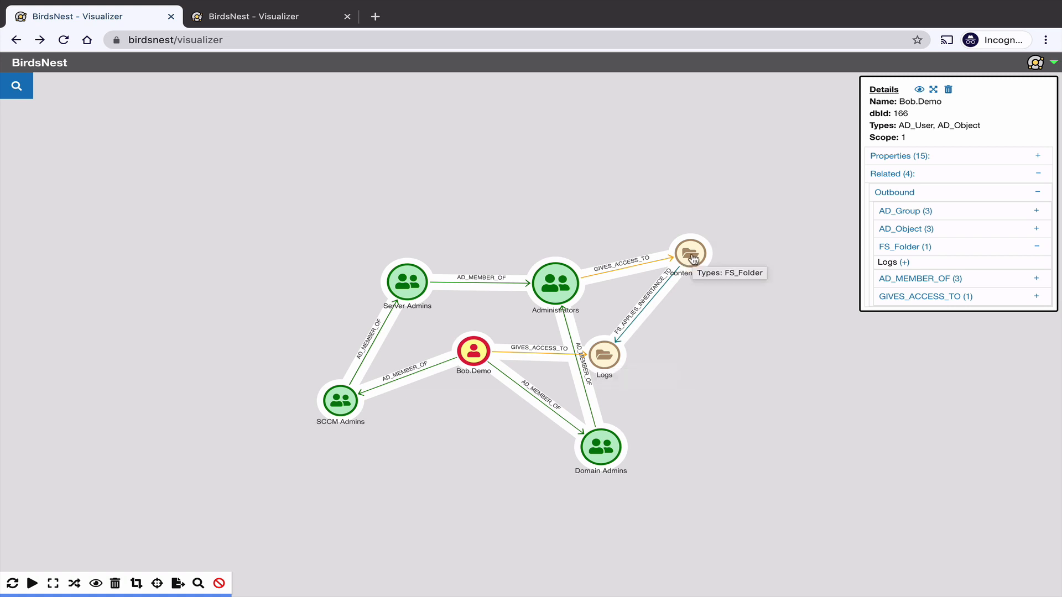
{"action": "left_click", "coordinate": [675, 371]}
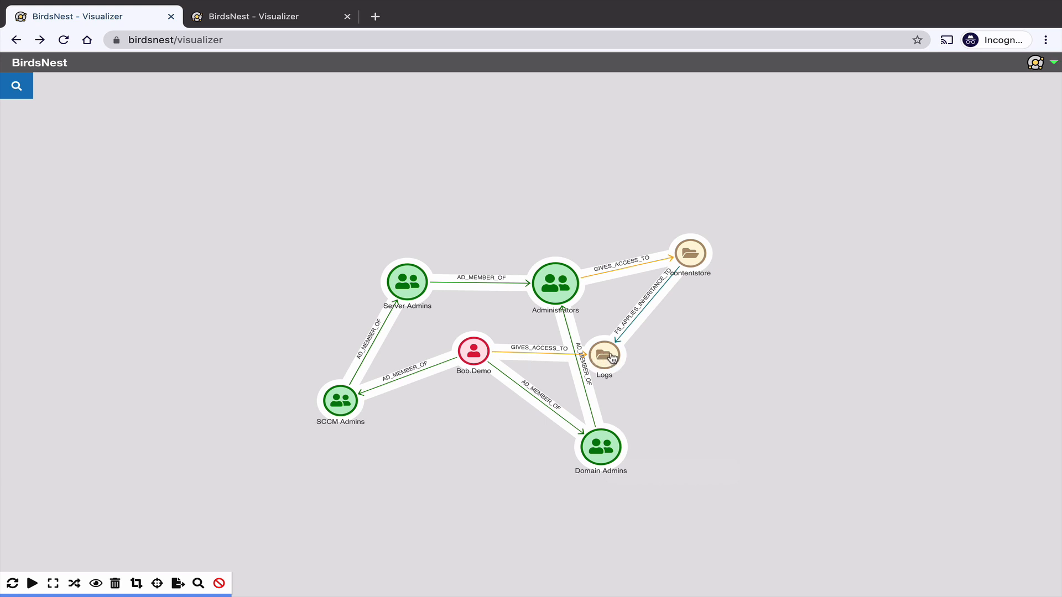
{"action": "mouse_move", "coordinate": [612, 359]}
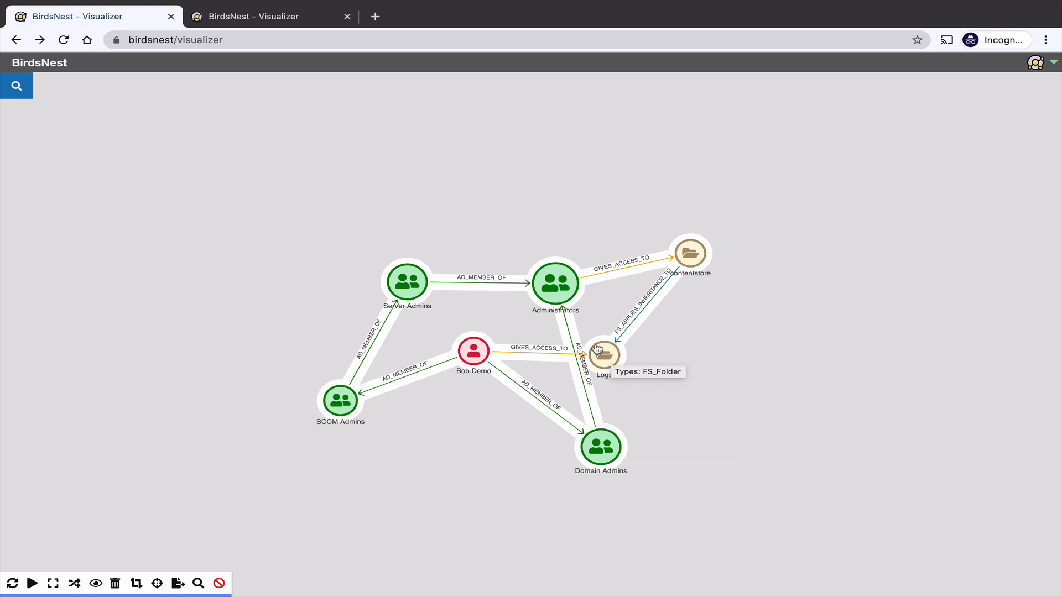
Step: In the second visualizer graph, move the Domain Users group and the computers' hub group to opposite sides and refresh the layout
{"action": "left_click", "coordinate": [287, 17]}
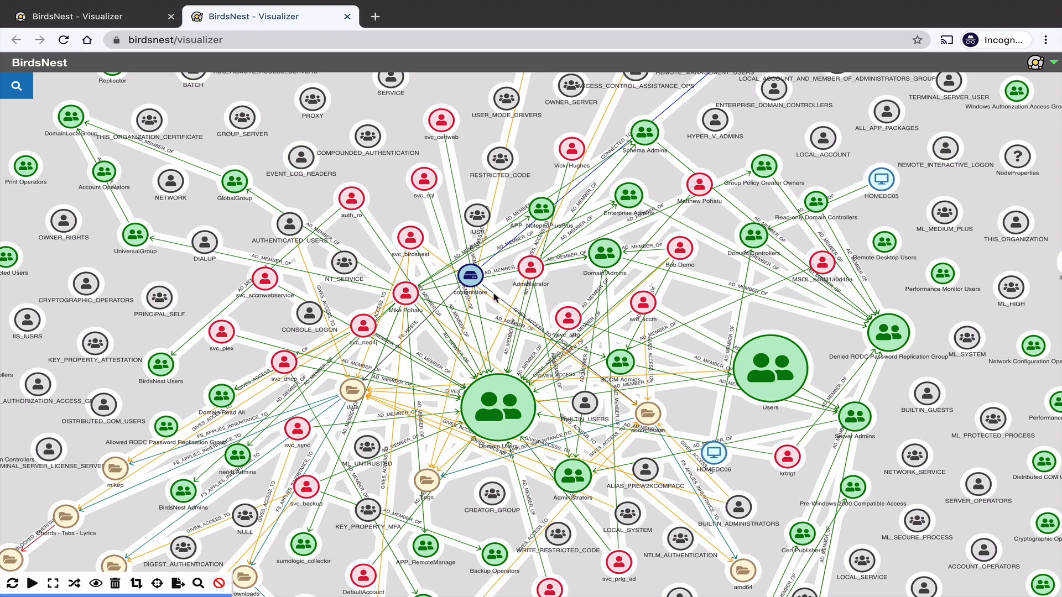
{"action": "scroll", "coordinate": [494, 299], "scroll_direction": "down", "scroll_amount": 10}
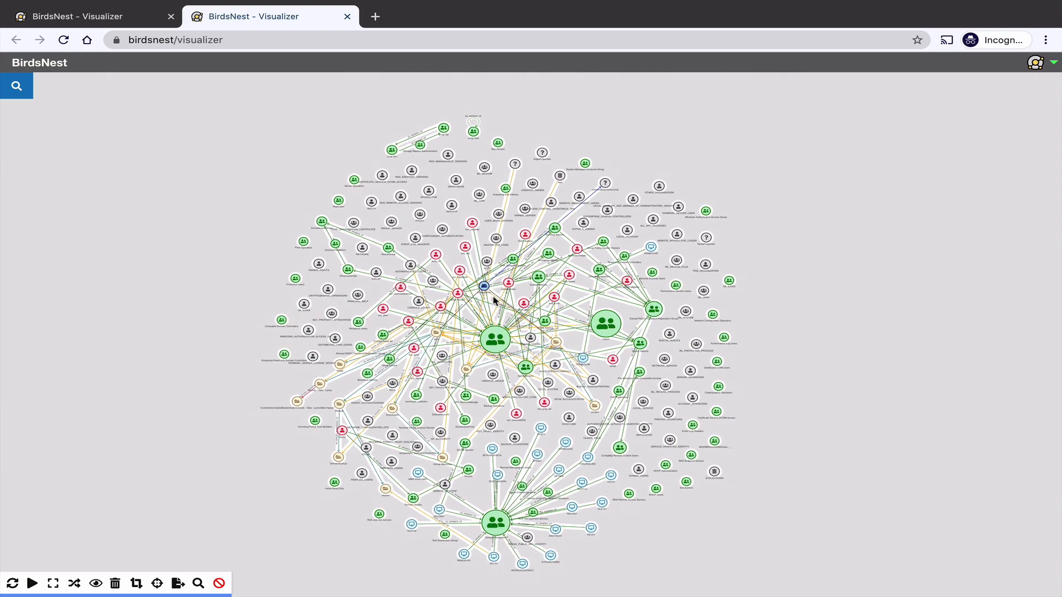
{"action": "left_click_drag", "start_coordinate": [501, 348], "coordinate": [235, 311]}
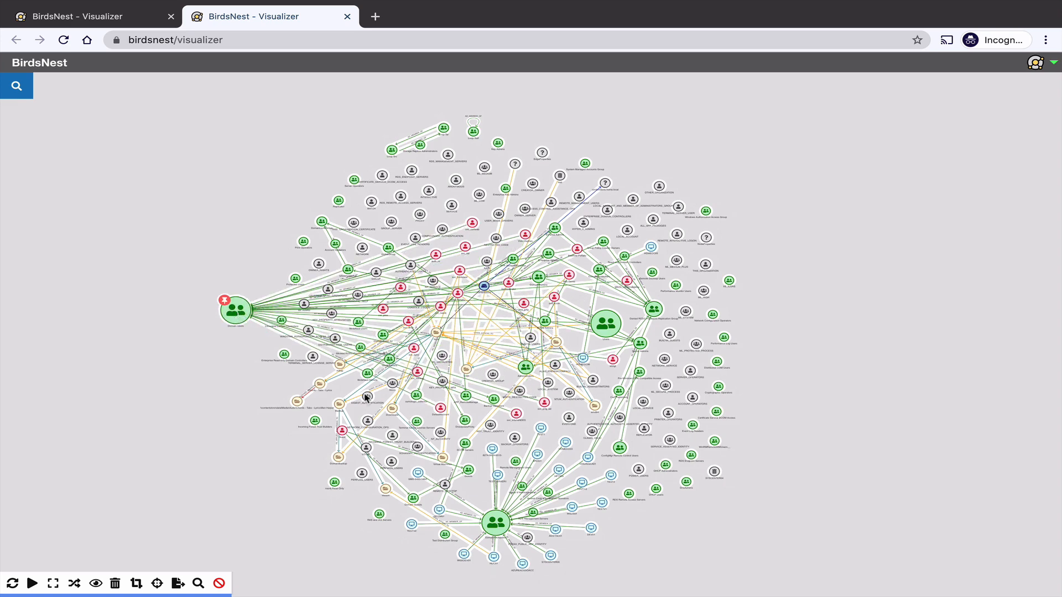
{"action": "left_click_drag", "start_coordinate": [495, 523], "coordinate": [918, 332]}
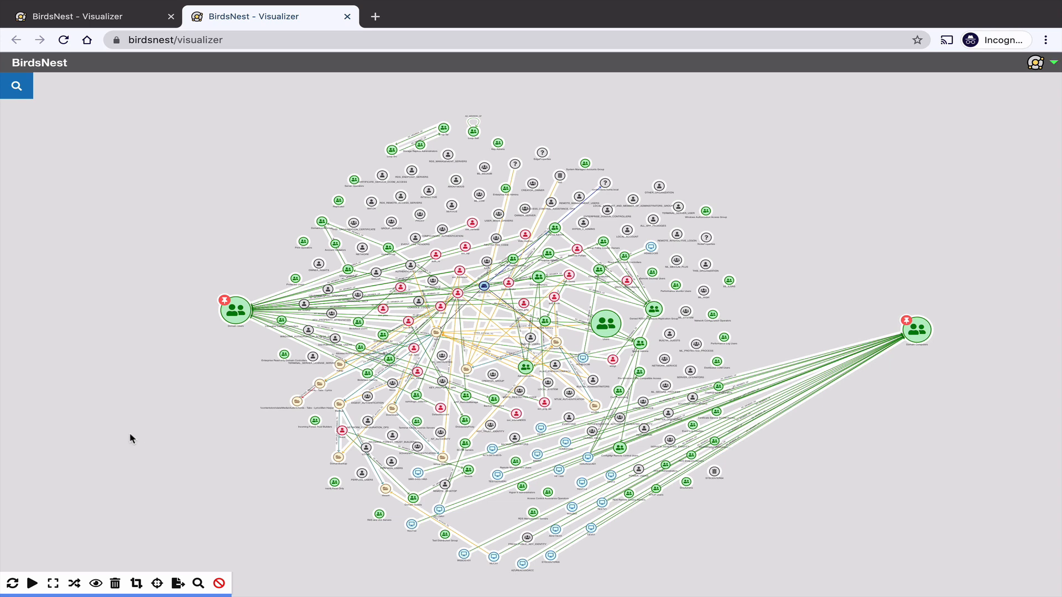
{"action": "left_click", "coordinate": [12, 583]}
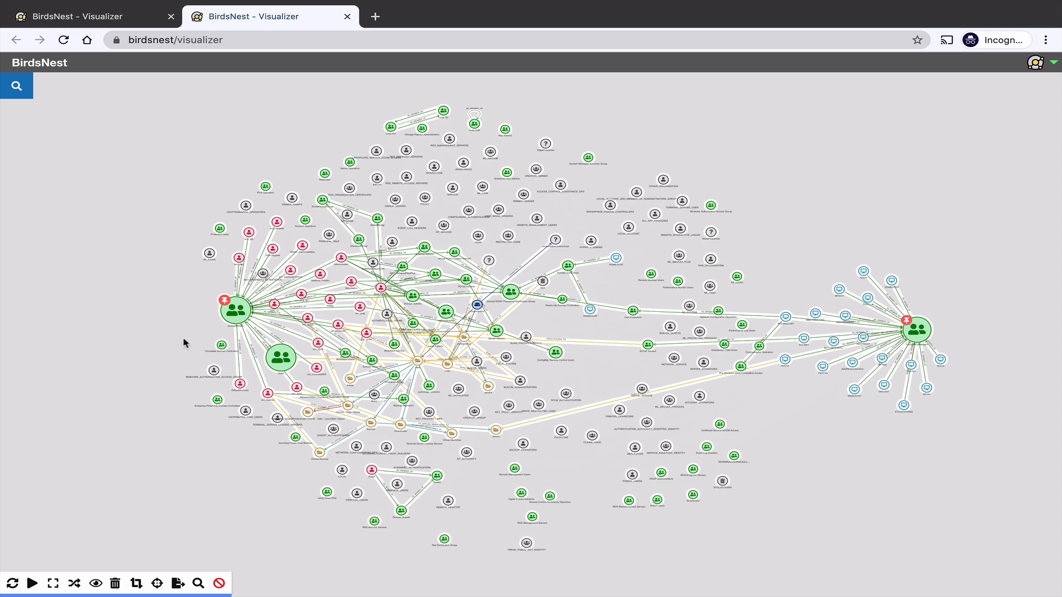
Step: Select the block of nodes at the graph's lower-right edge, shift it downward and remove it from the view
{"action": "left_click", "coordinate": [58, 585]}
{"action": "left_click_drag", "start_coordinate": [766, 517], "coordinate": [591, 334]}
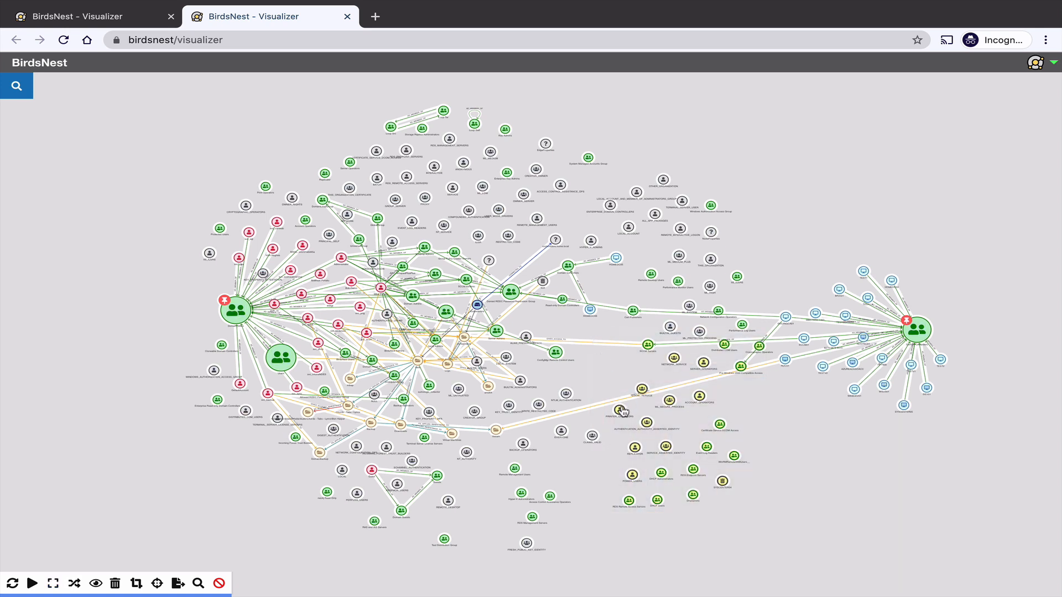
{"action": "left_click_drag", "start_coordinate": [620, 410], "coordinate": [628, 453]}
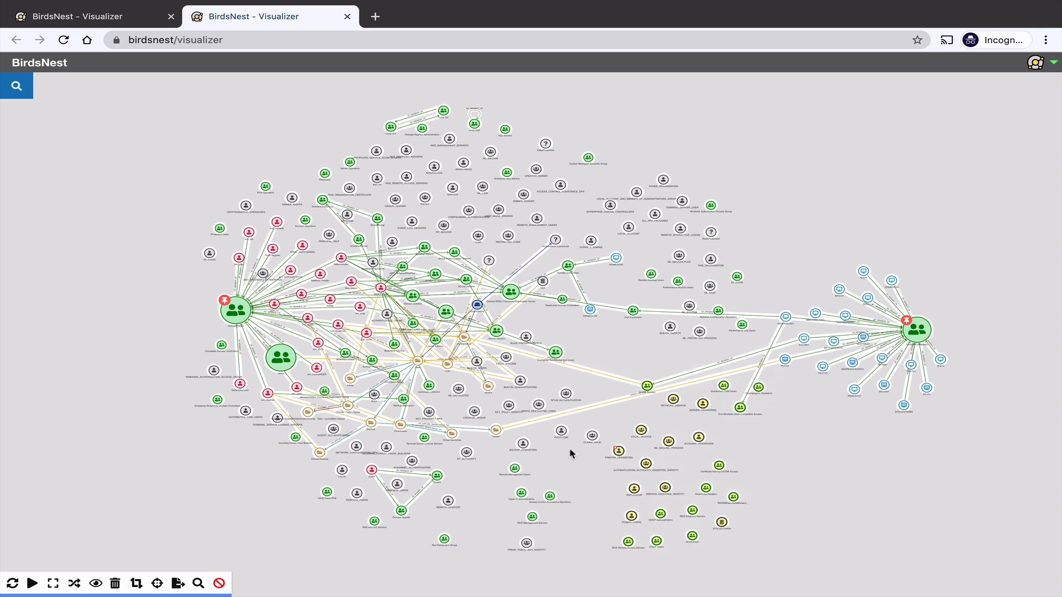
{"action": "left_click", "coordinate": [114, 584]}
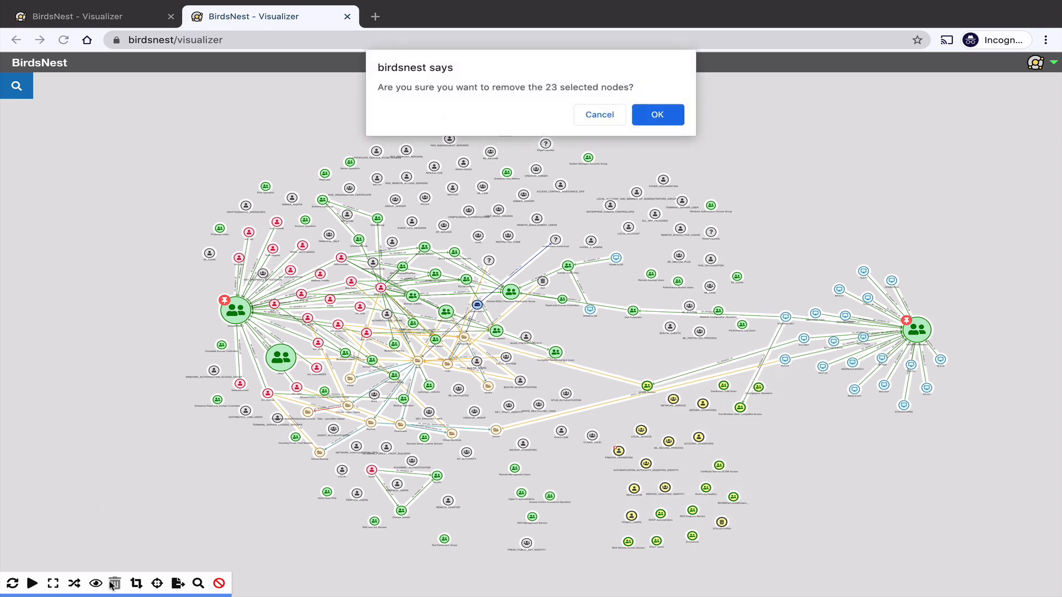
{"action": "left_click", "coordinate": [655, 115]}
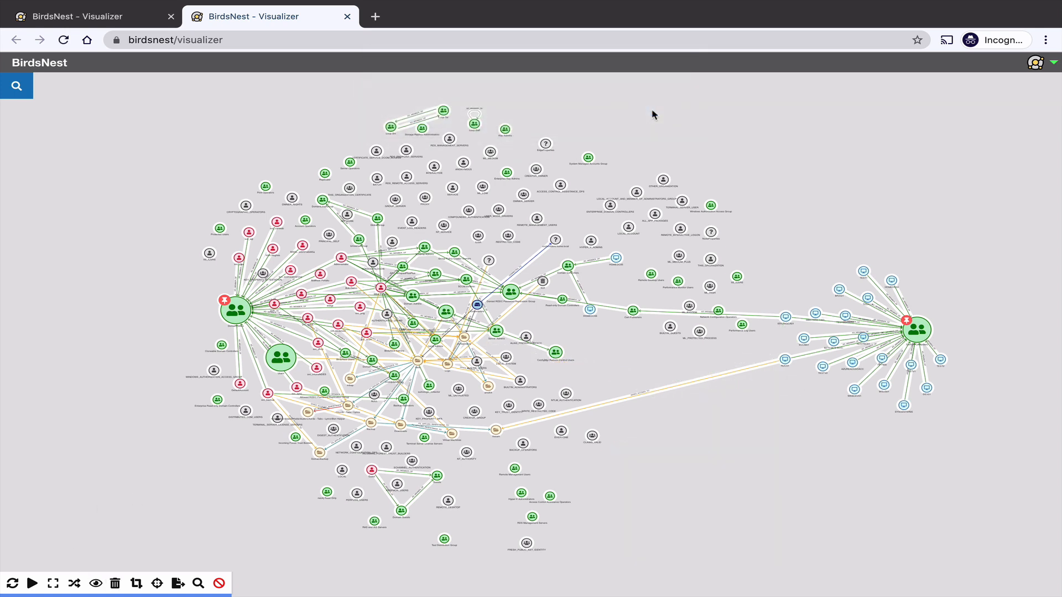
Step: Isolate the AD_User and AD_Group node types in turn, ending with all node types shown
{"action": "left_click", "coordinate": [96, 584]}
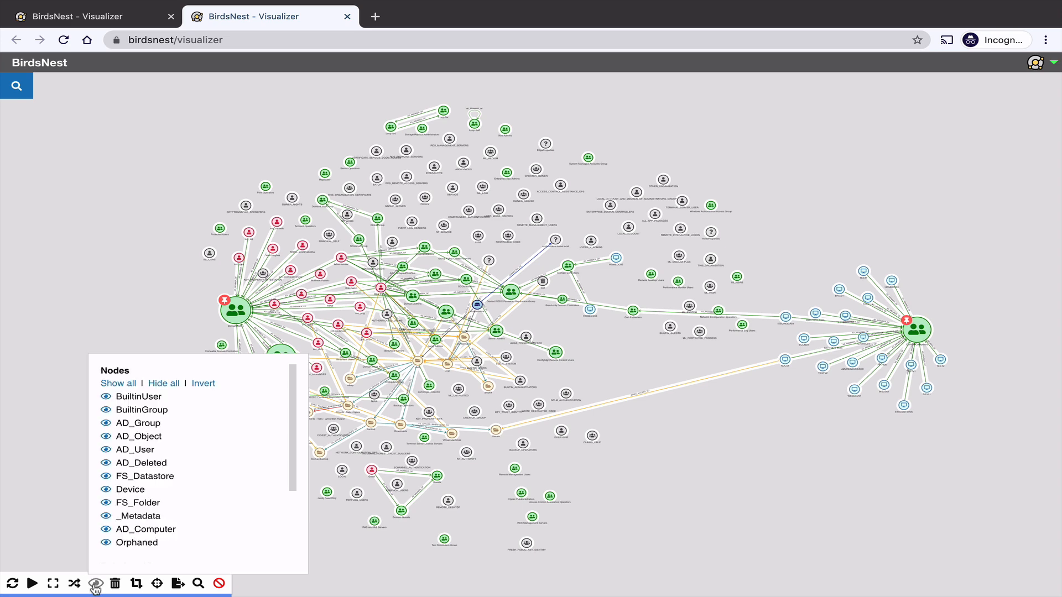
{"action": "left_click", "coordinate": [164, 384]}
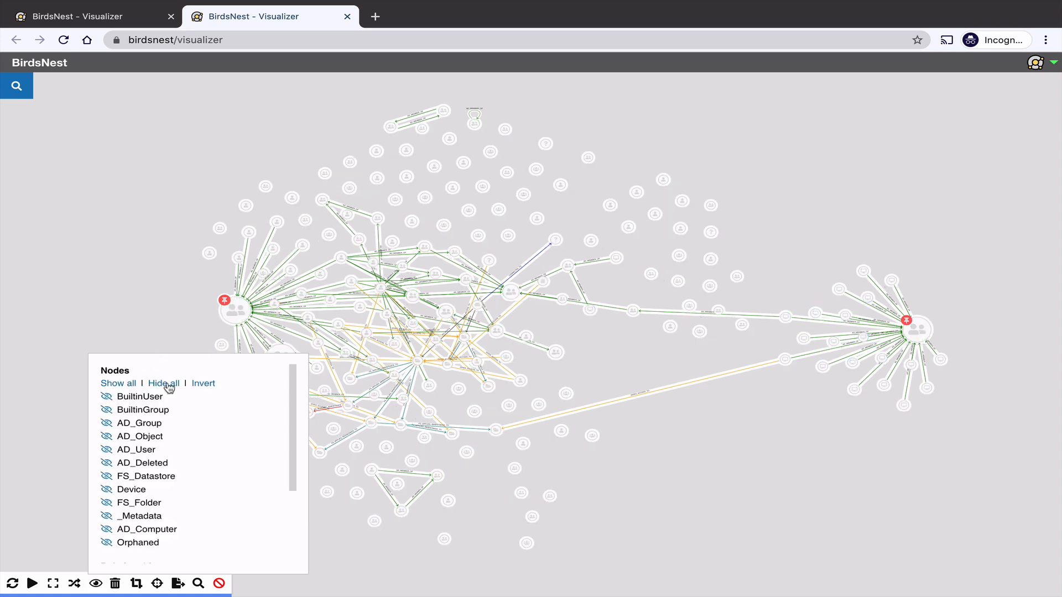
{"action": "left_click", "coordinate": [107, 451]}
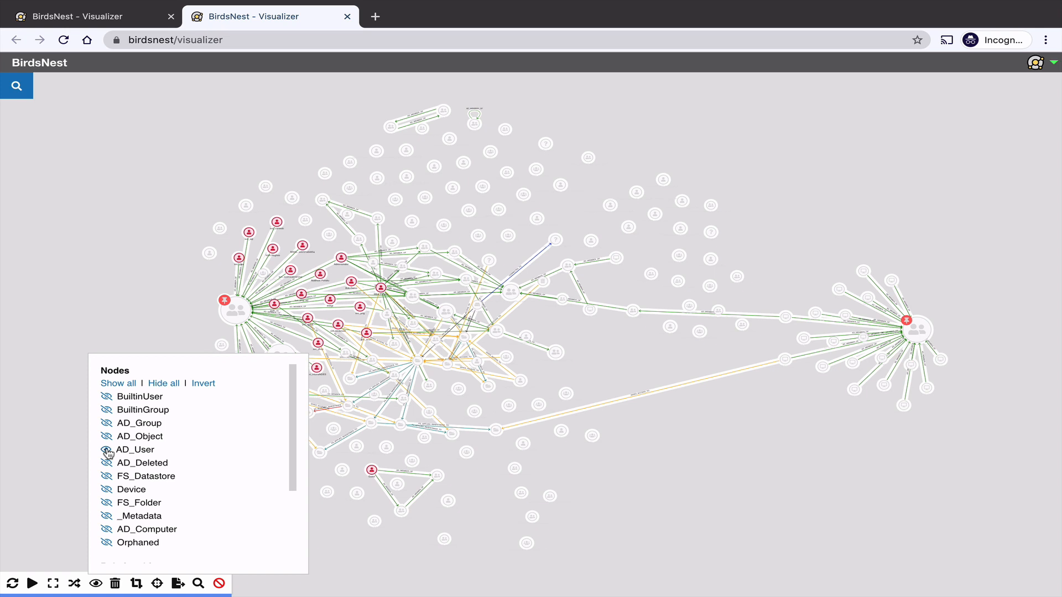
{"action": "left_click", "coordinate": [107, 450]}
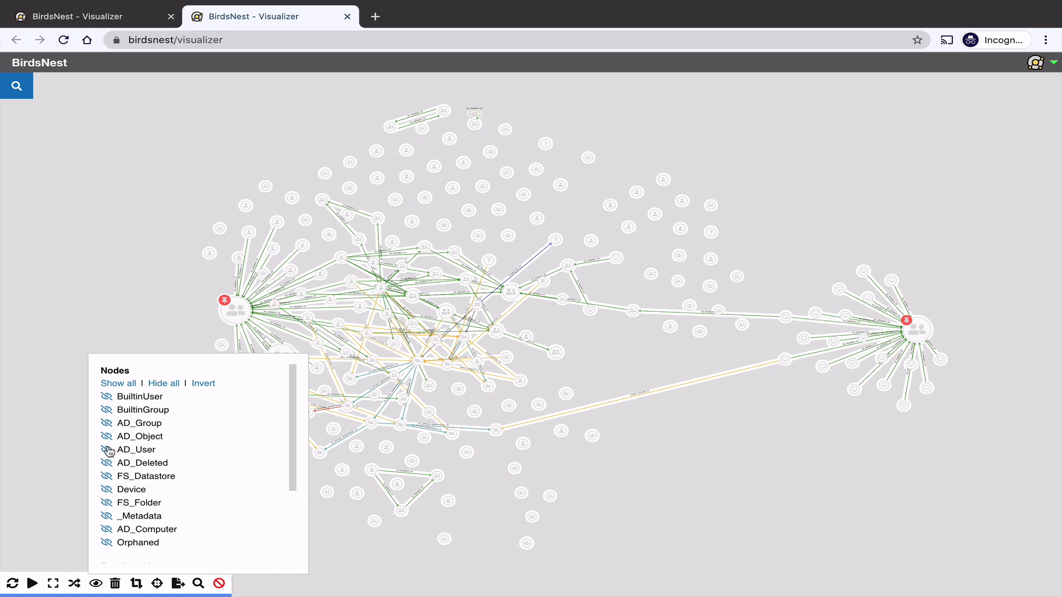
{"action": "left_click", "coordinate": [106, 424]}
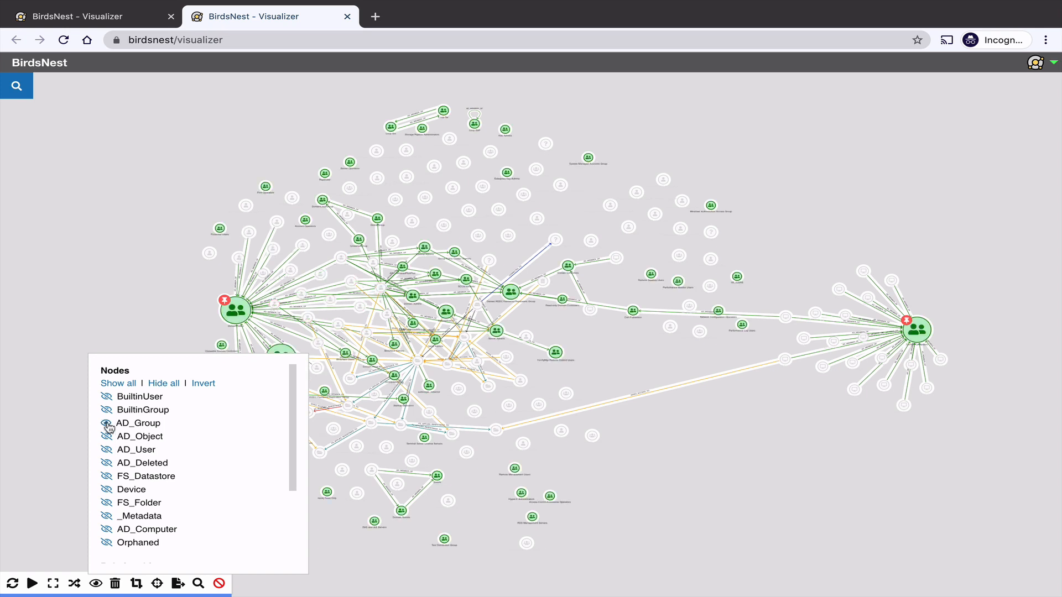
{"action": "left_click", "coordinate": [106, 503]}
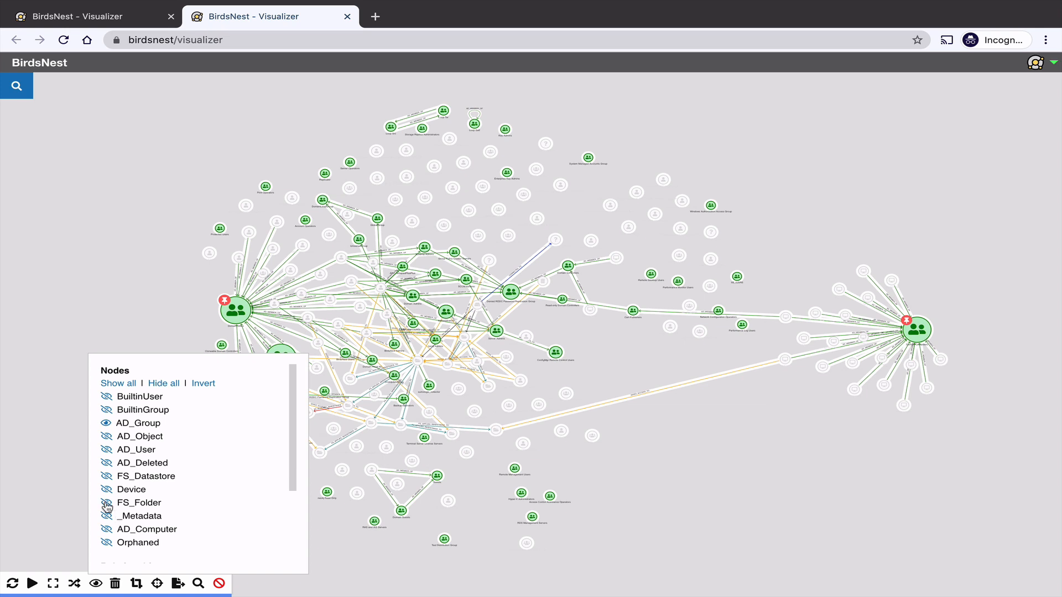
{"action": "left_click", "coordinate": [118, 383]}
{"action": "left_click", "coordinate": [84, 227]}
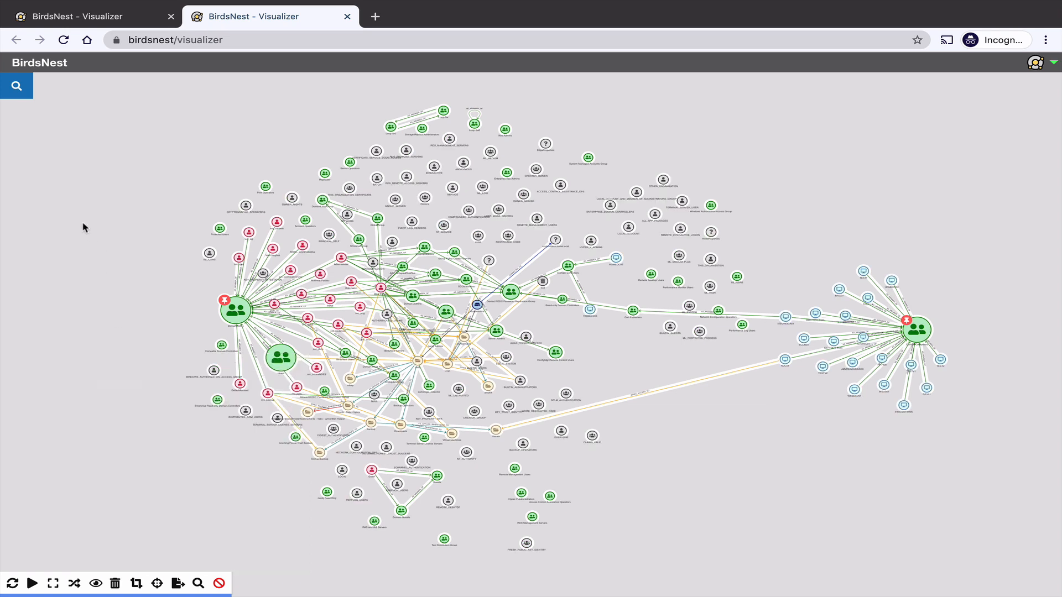
Step: Search the nodes of the displayed graph for "birdsnest"
{"action": "left_click", "coordinate": [137, 583]}
{"action": "left_click_drag", "start_coordinate": [382, 326], "coordinate": [513, 408]}
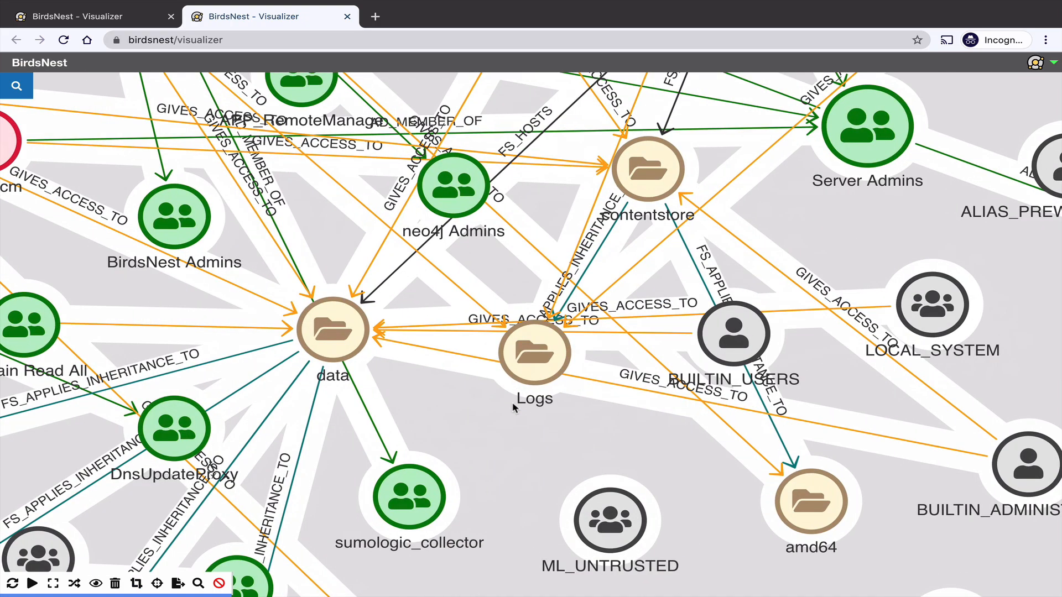
{"action": "scroll", "coordinate": [513, 408], "scroll_direction": "down", "scroll_amount": 5}
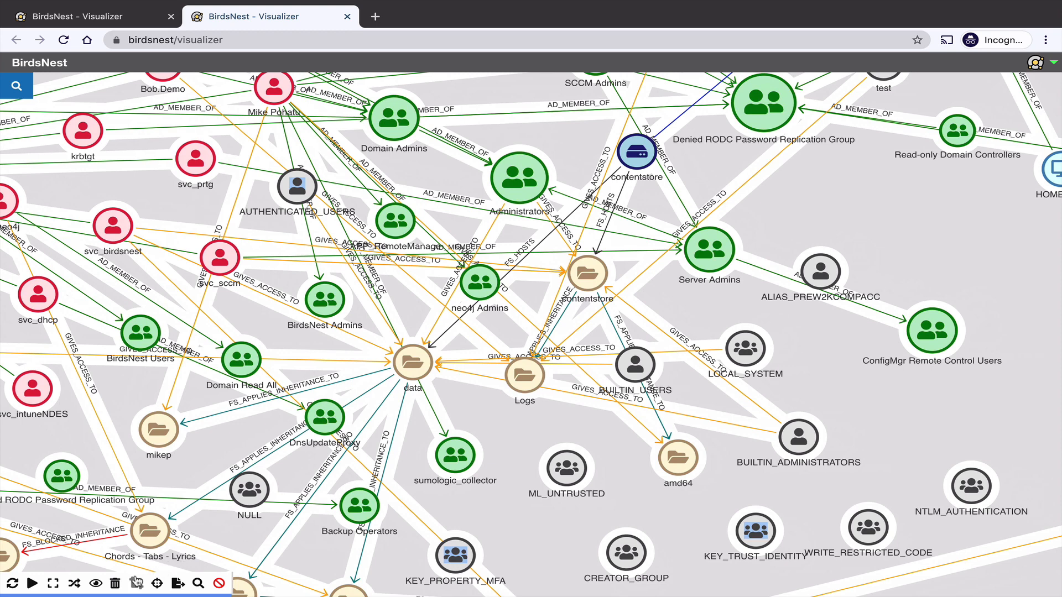
{"action": "left_click", "coordinate": [198, 583]}
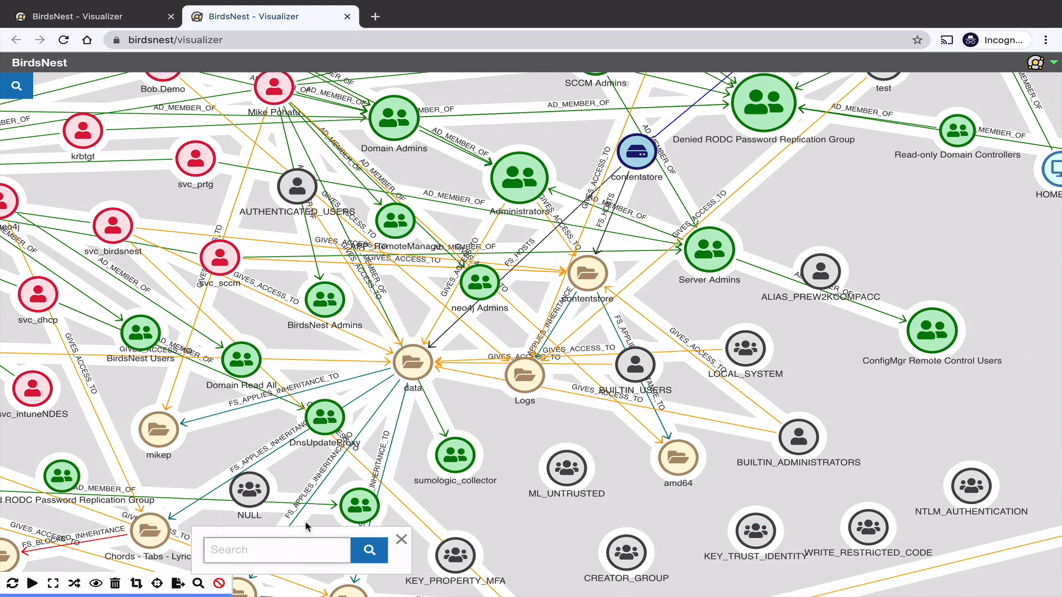
{"action": "type", "text": "birdsnest"}
{"action": "key", "text": "Return"}
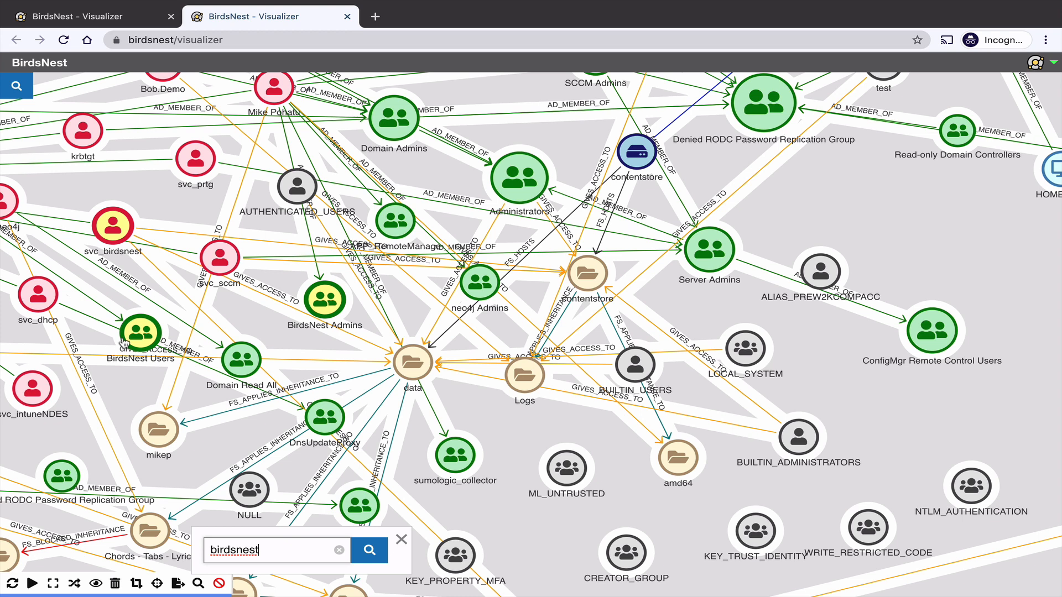
{"action": "mouse_move", "coordinate": [123, 344]}
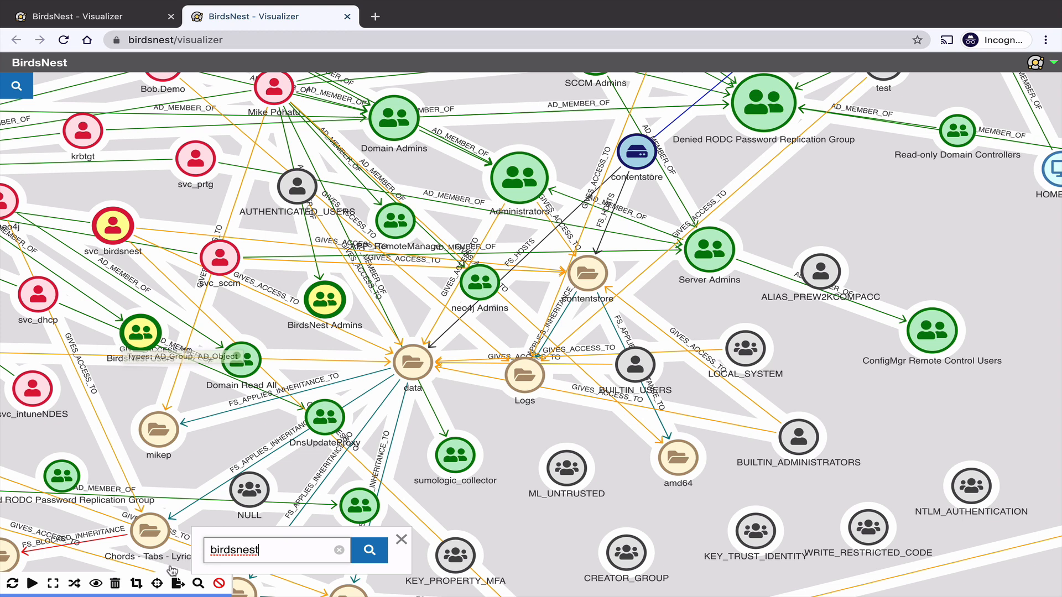
Step: Export the nodes of the current graph to a report
{"action": "left_click", "coordinate": [177, 584]}
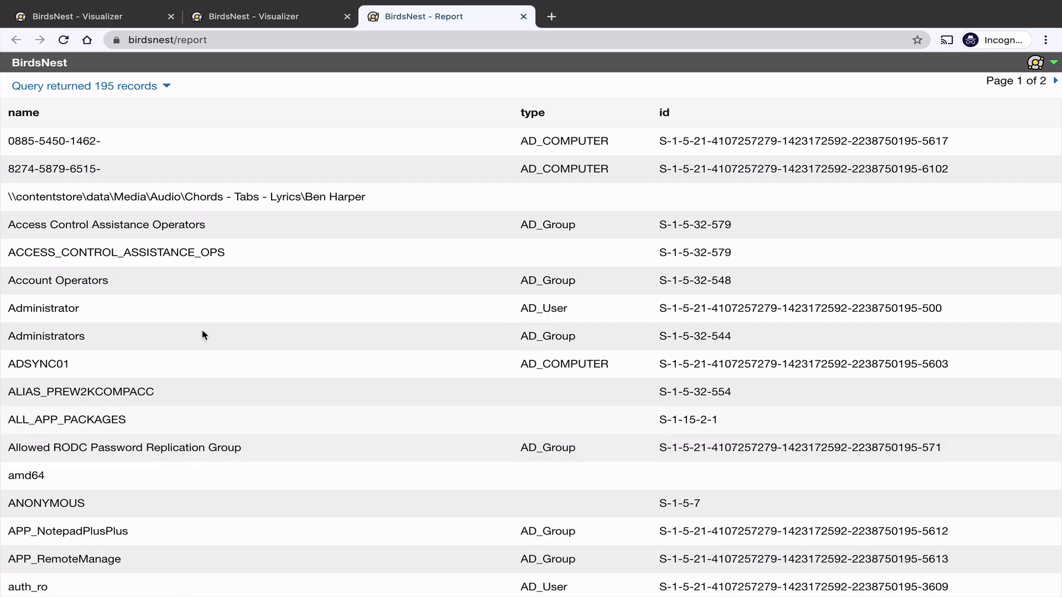
{"action": "left_click", "coordinate": [128, 87]}
Step: Return to the large graph in the second visualizer tab and clear its current view
{"action": "left_click", "coordinate": [238, 16]}
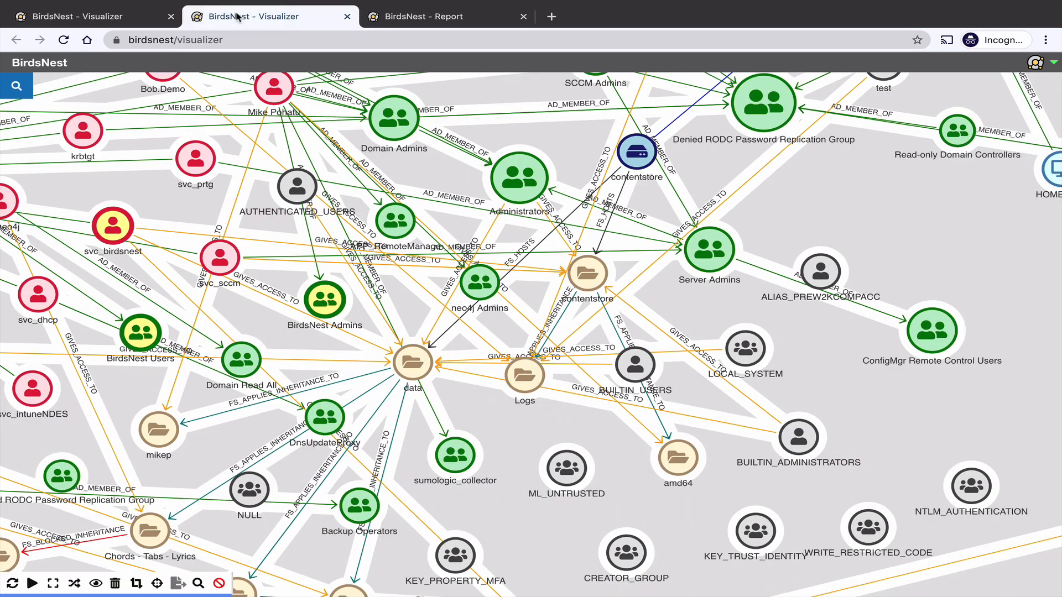
{"action": "left_click", "coordinate": [219, 583]}
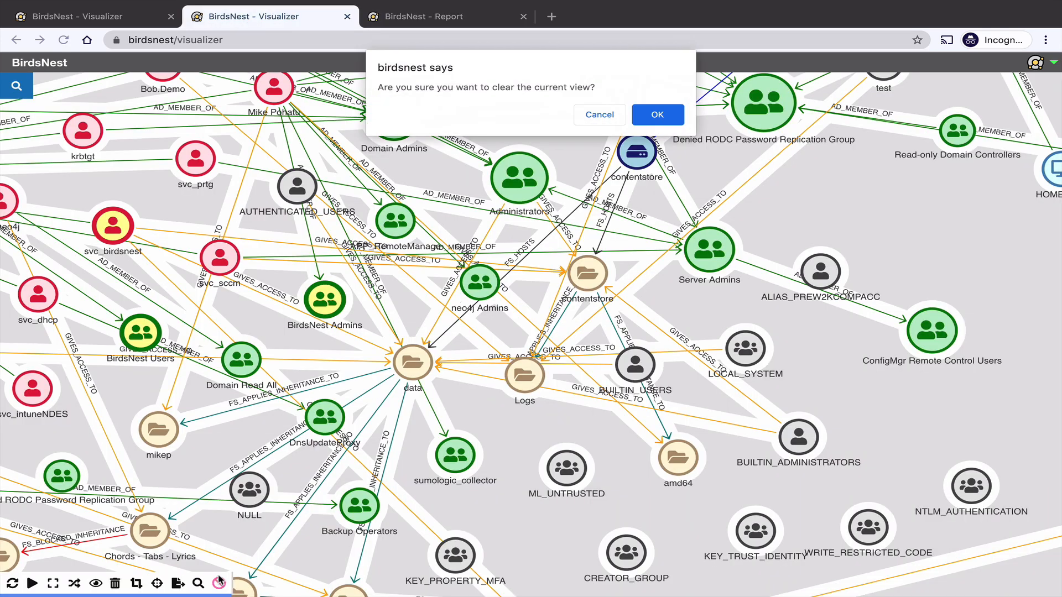
{"action": "left_click", "coordinate": [676, 114]}
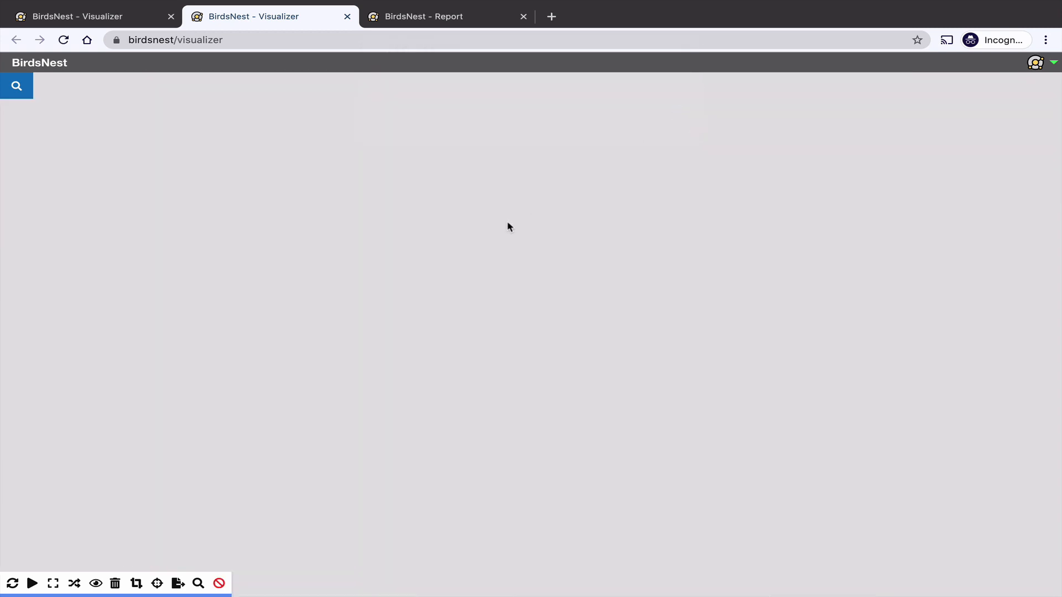
Step: Switch to the first visualizer tab and expand its search into the advanced query for an AD_User to FS_Folder path
{"action": "left_click", "coordinate": [100, 17]}
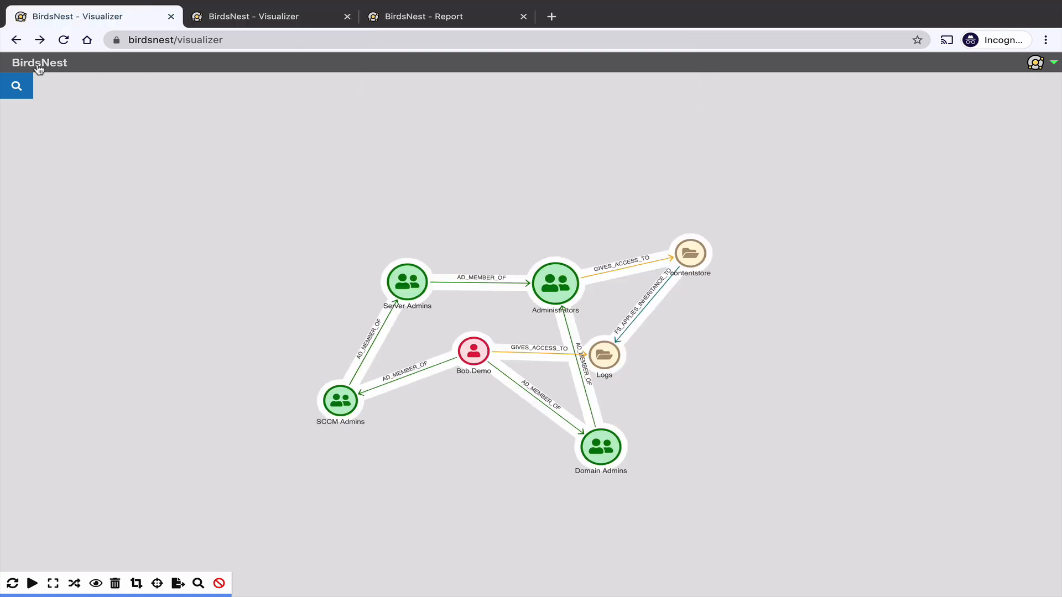
{"action": "left_click", "coordinate": [15, 86]}
{"action": "left_click", "coordinate": [53, 89]}
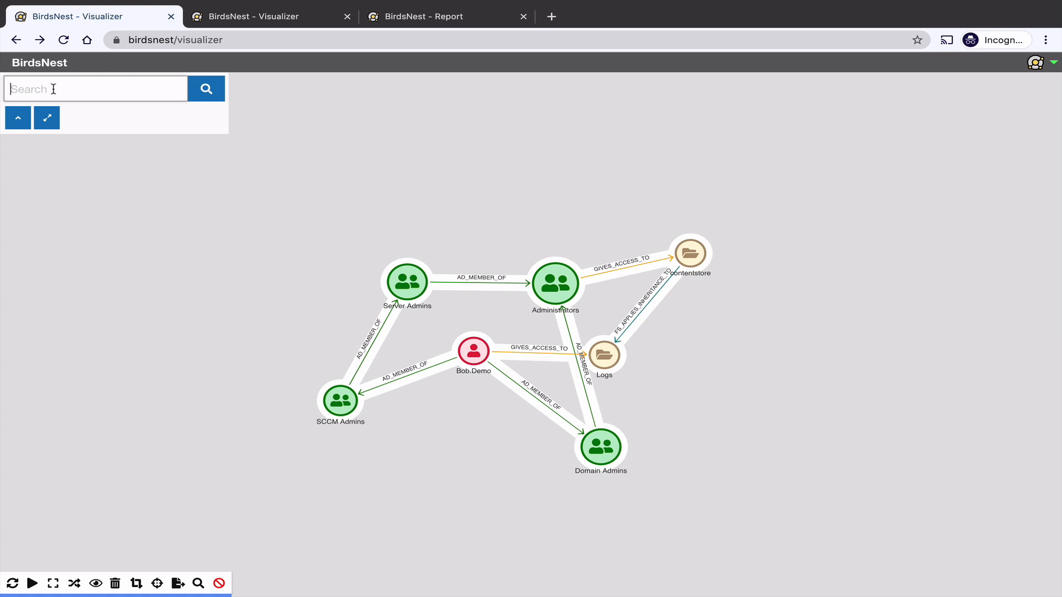
{"action": "left_click", "coordinate": [46, 118]}
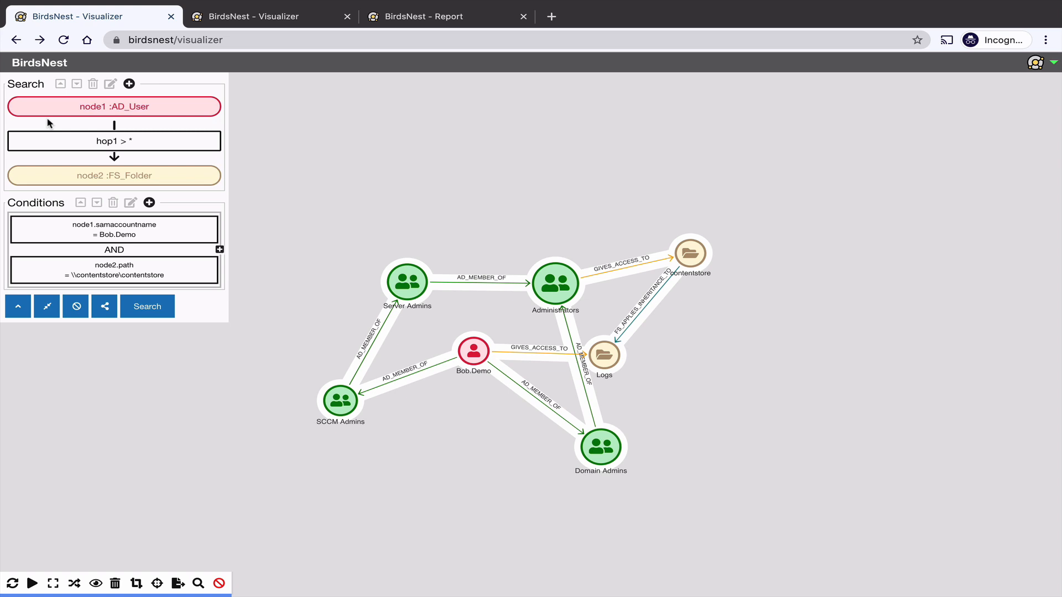
Step: Select the AD_User node, FS_Folder node and hop1 of the search path in turn, and run the search
{"action": "left_click", "coordinate": [101, 108]}
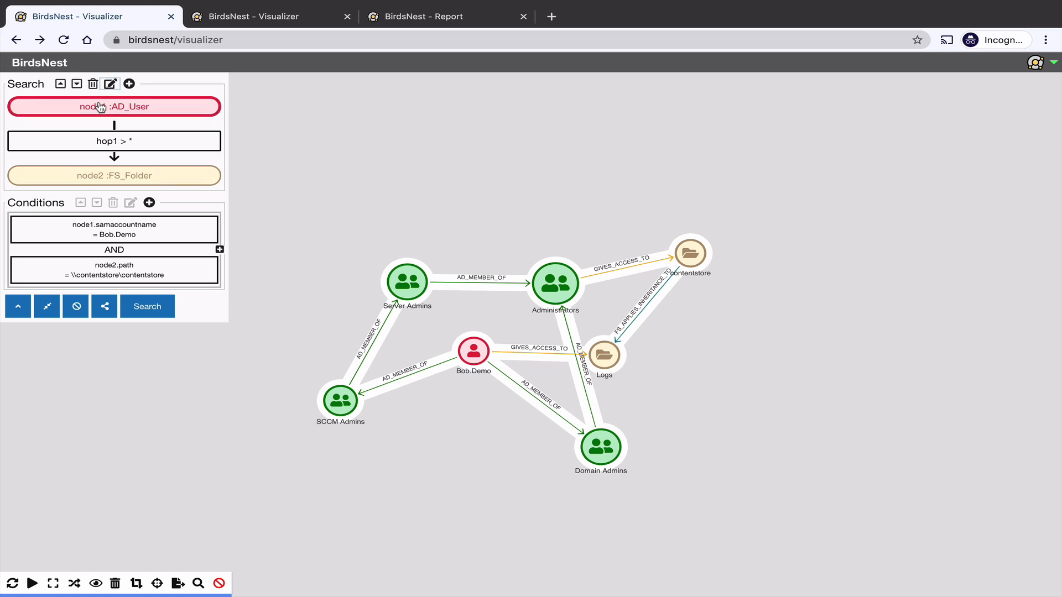
{"action": "left_click", "coordinate": [137, 181]}
{"action": "left_click", "coordinate": [174, 147]}
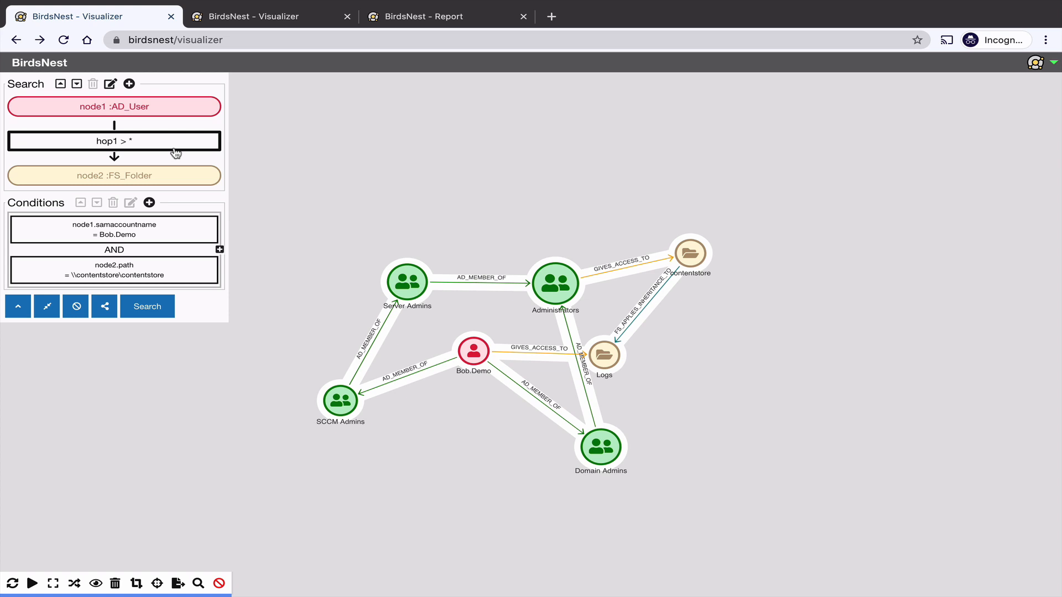
{"action": "left_click", "coordinate": [147, 307]}
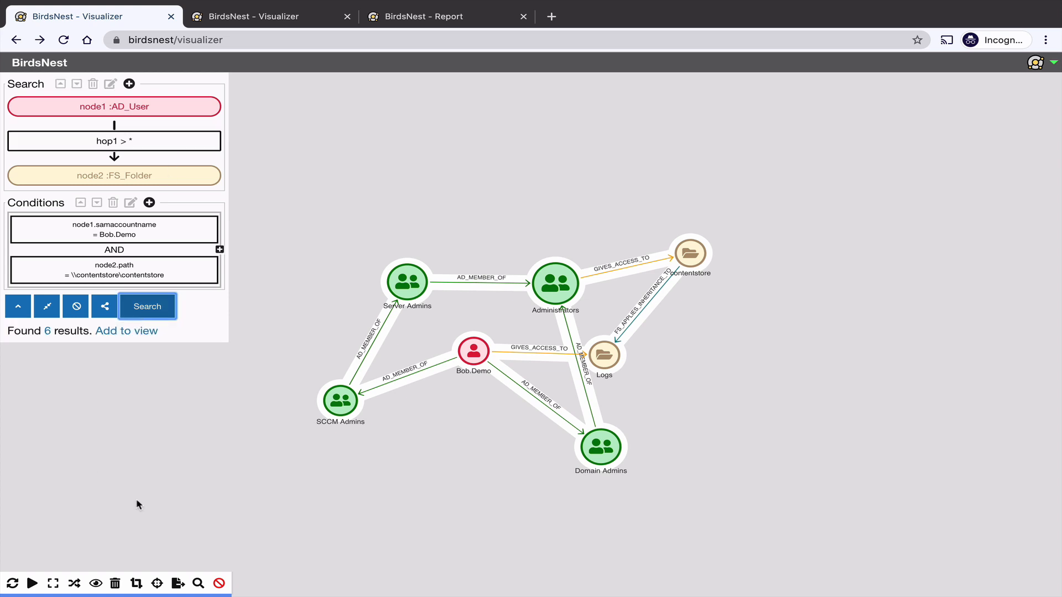
Step: Replace the displayed graph with the search results and move the AD_User node to the lower left of SCCM Admins, leaving it unpinned
{"action": "left_click", "coordinate": [219, 583]}
{"action": "left_click", "coordinate": [658, 115]}
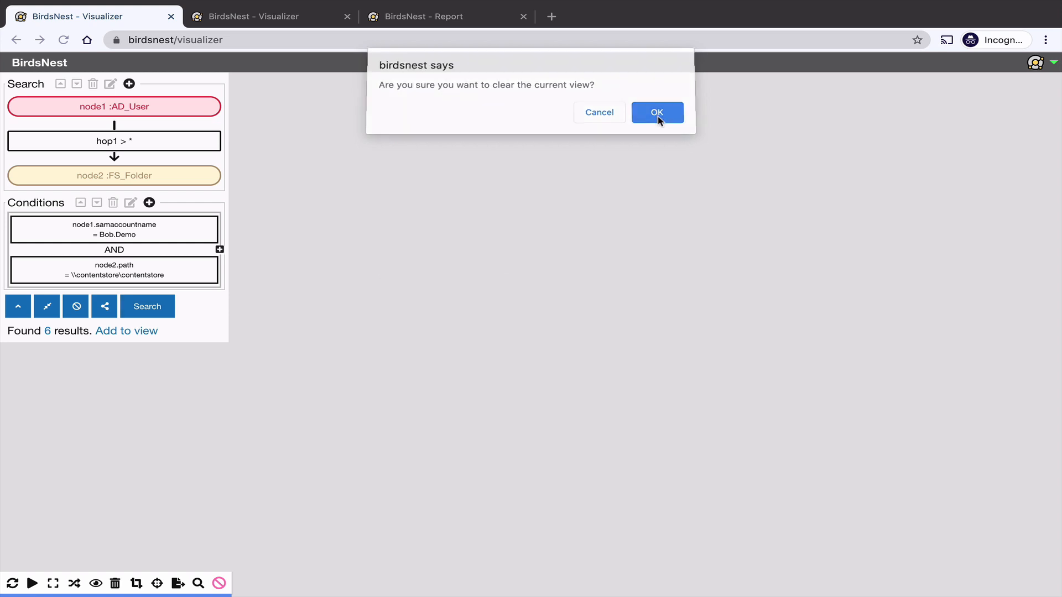
{"action": "left_click", "coordinate": [657, 114]}
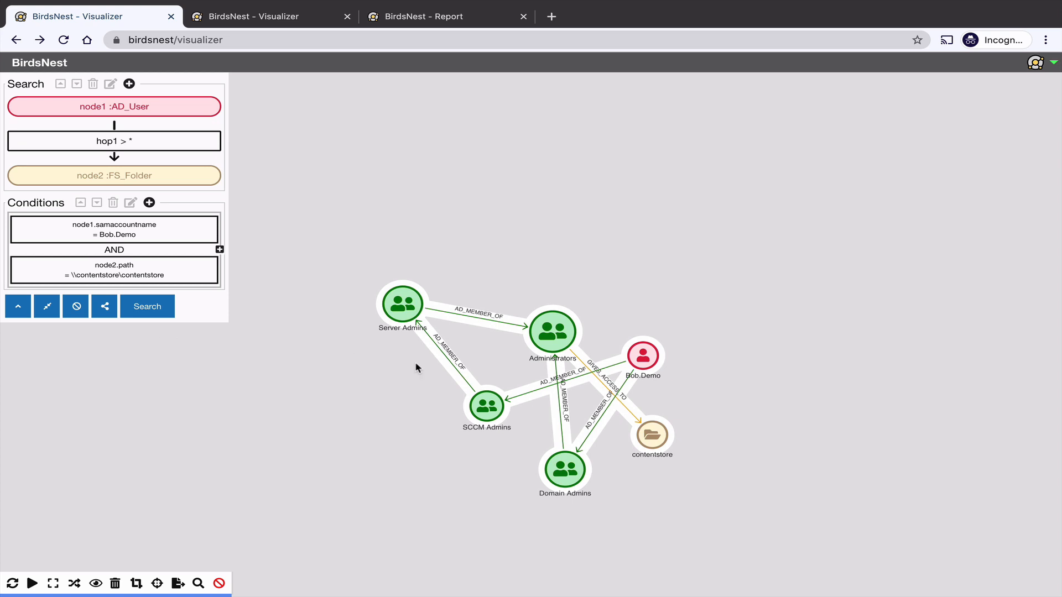
{"action": "left_click_drag", "start_coordinate": [645, 359], "coordinate": [389, 492]}
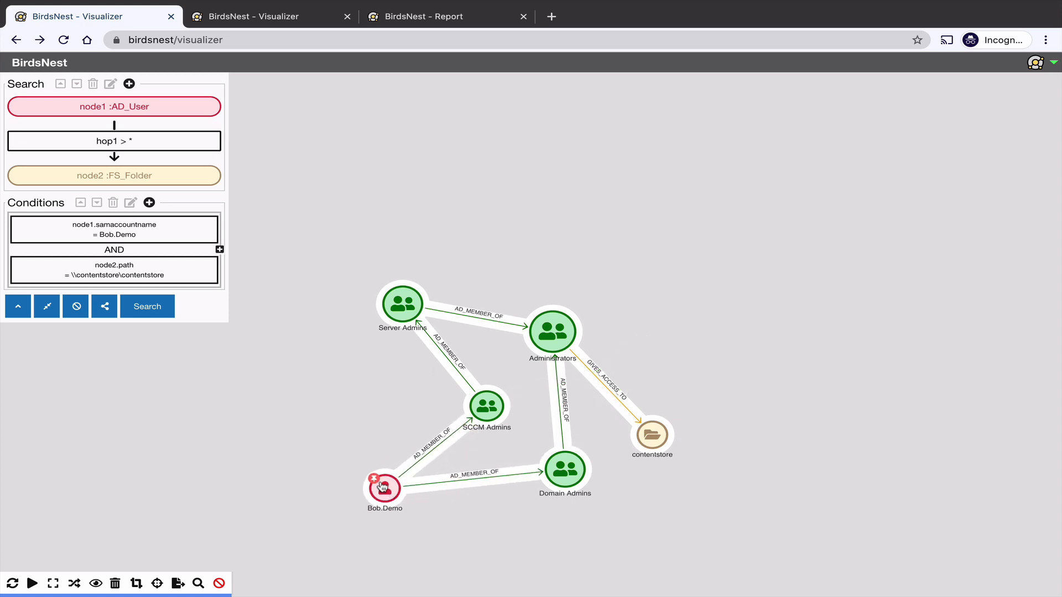
{"action": "left_click", "coordinate": [375, 479]}
Step: Run the AD Group Loops report from the reports list in the second browser tab
{"action": "left_click", "coordinate": [236, 22]}
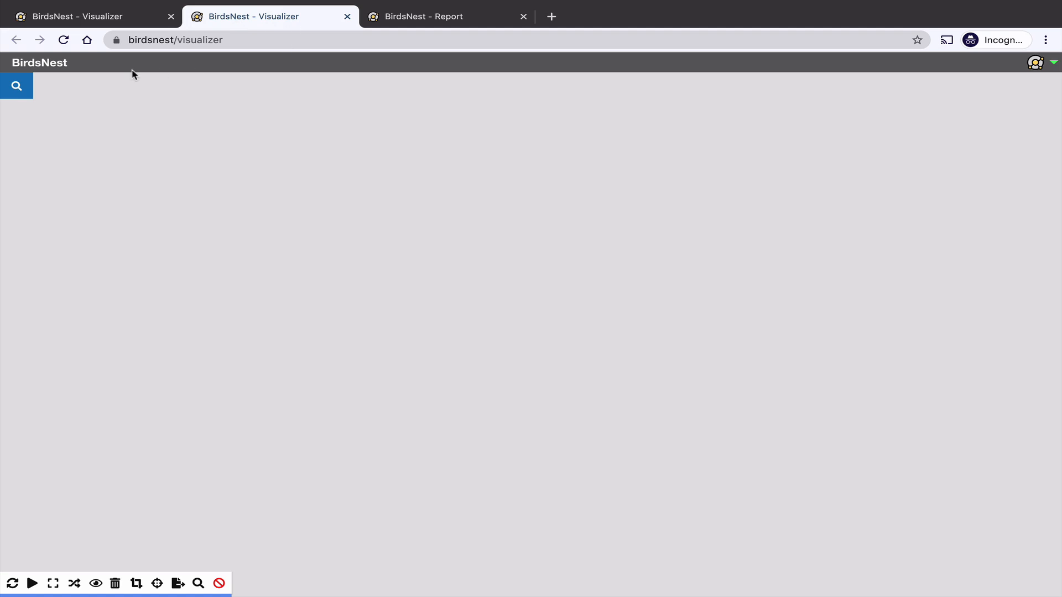
{"action": "left_click", "coordinate": [43, 63]}
{"action": "left_click", "coordinate": [117, 124]}
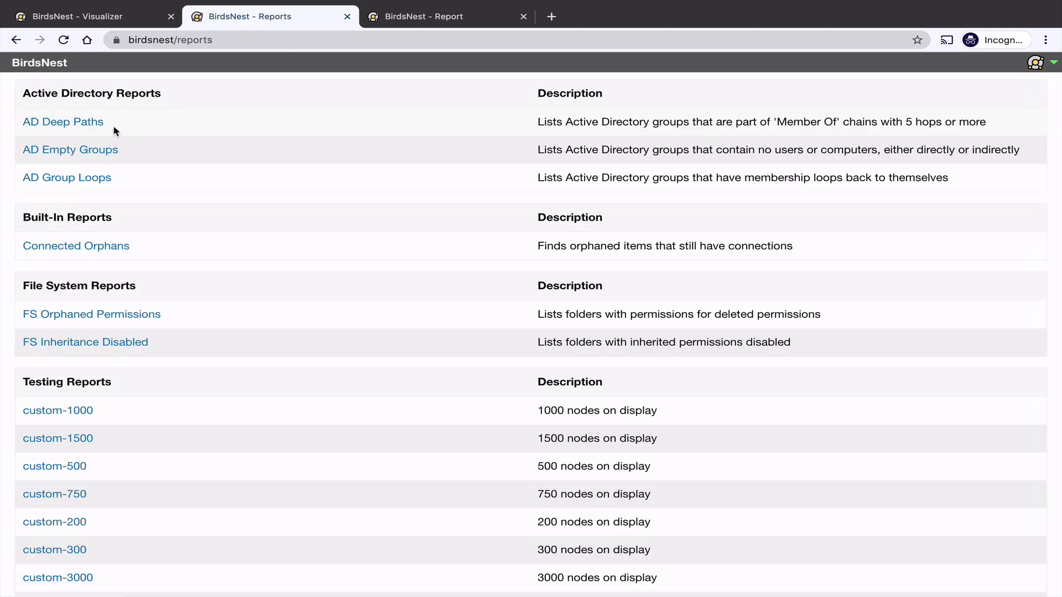
{"action": "left_click", "coordinate": [81, 178]}
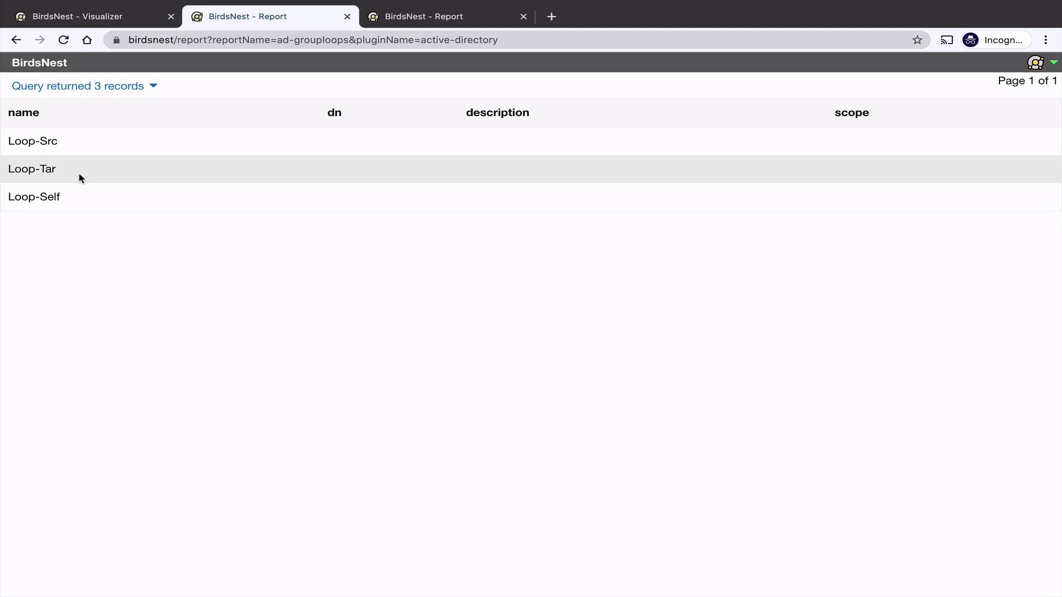
Step: Open the group loops report's results in the visualizer and view the details of the Loop-Self group
{"action": "left_click", "coordinate": [113, 86]}
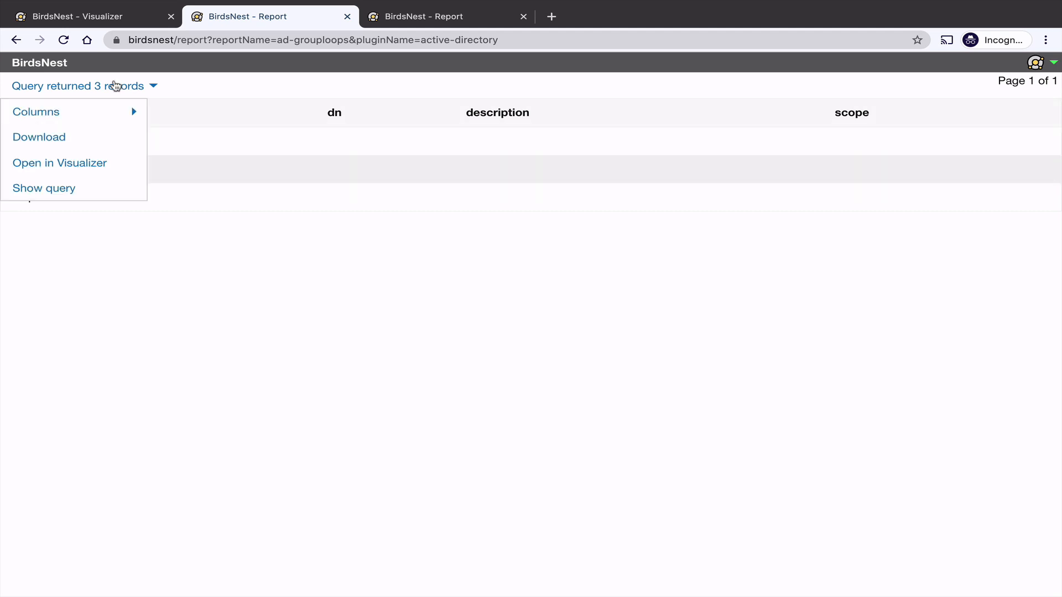
{"action": "left_click", "coordinate": [88, 165]}
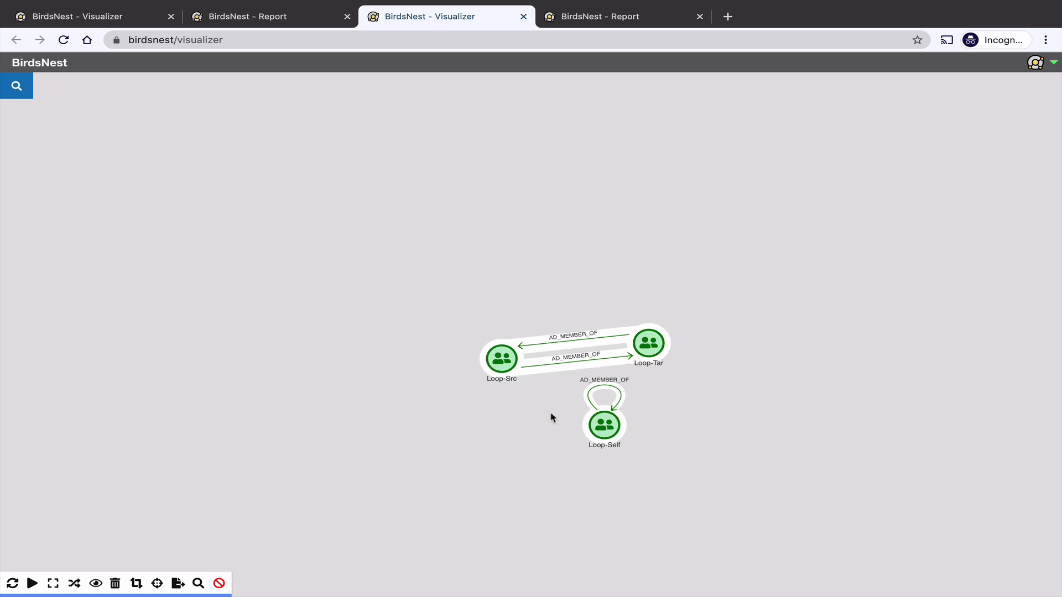
{"action": "left_click", "coordinate": [598, 441]}
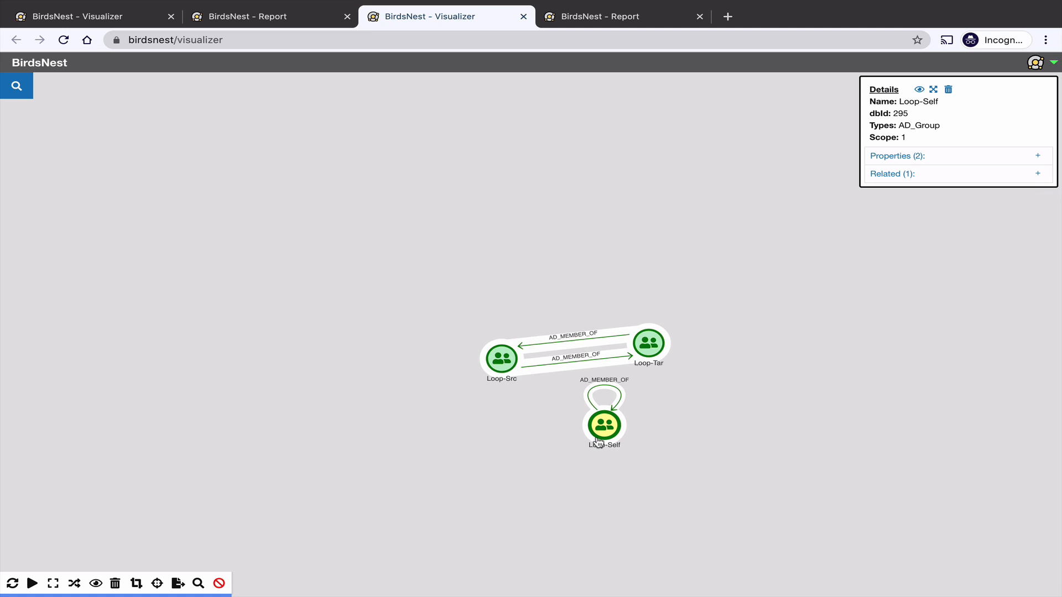
{"action": "left_click", "coordinate": [404, 444]}
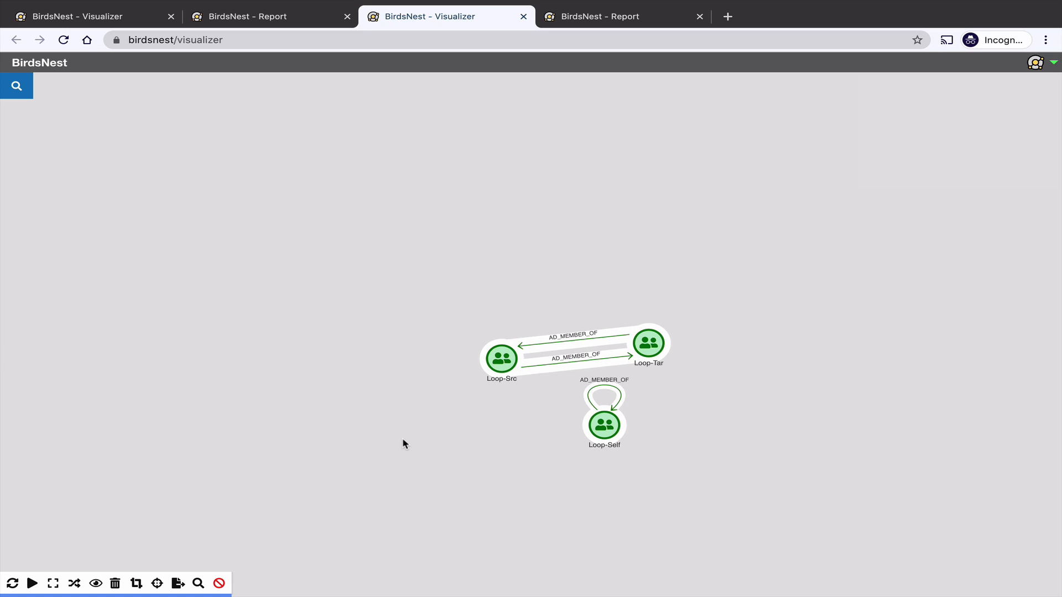
Step: Run the FS Orphaned Permissions report in the group loops report's tab and open its results in the visualizer
{"action": "left_click", "coordinate": [258, 24]}
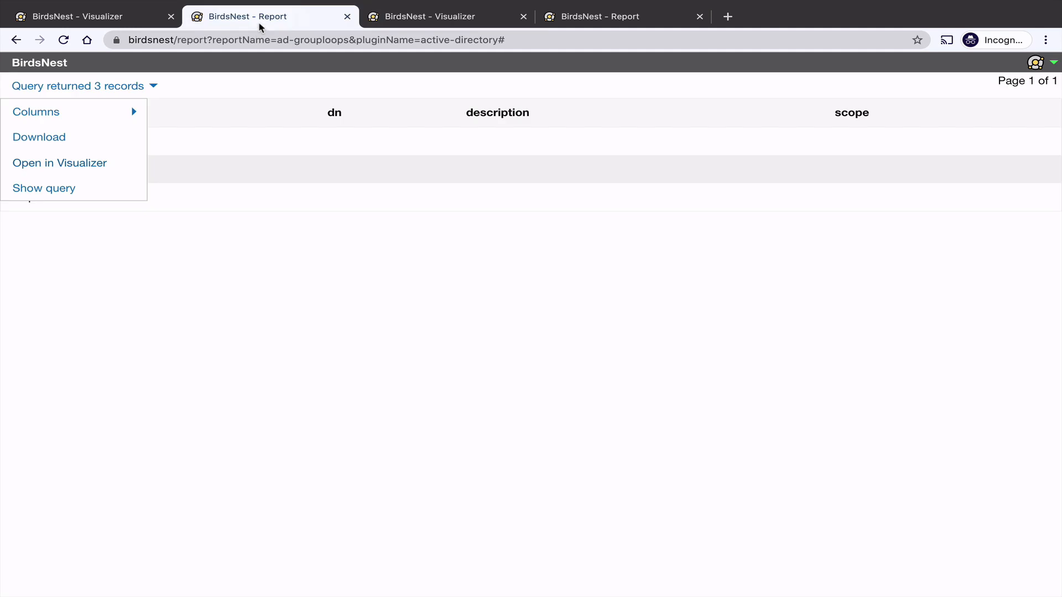
{"action": "left_click", "coordinate": [41, 62]}
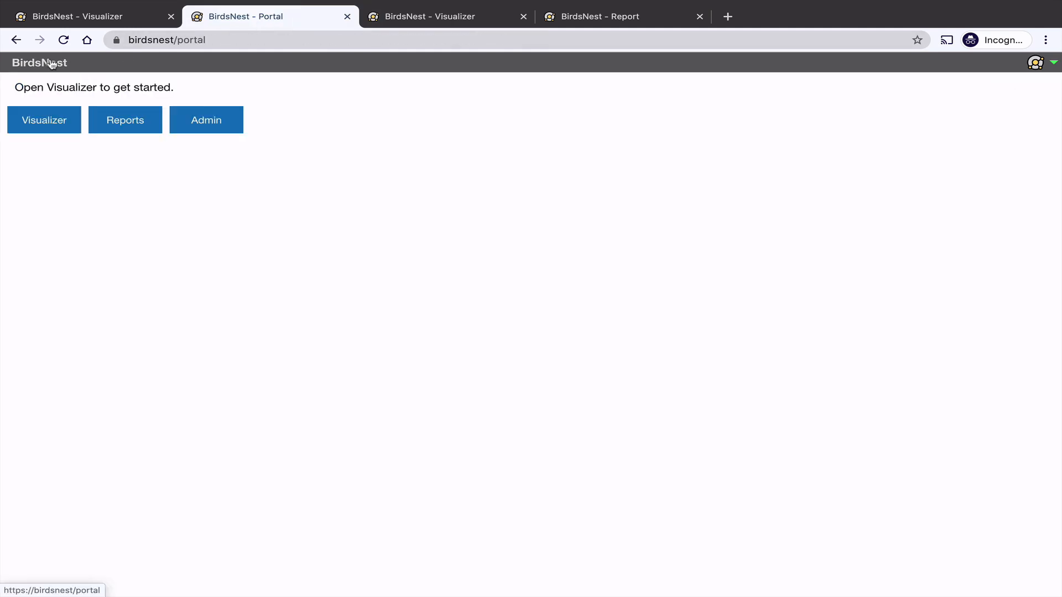
{"action": "left_click", "coordinate": [110, 122]}
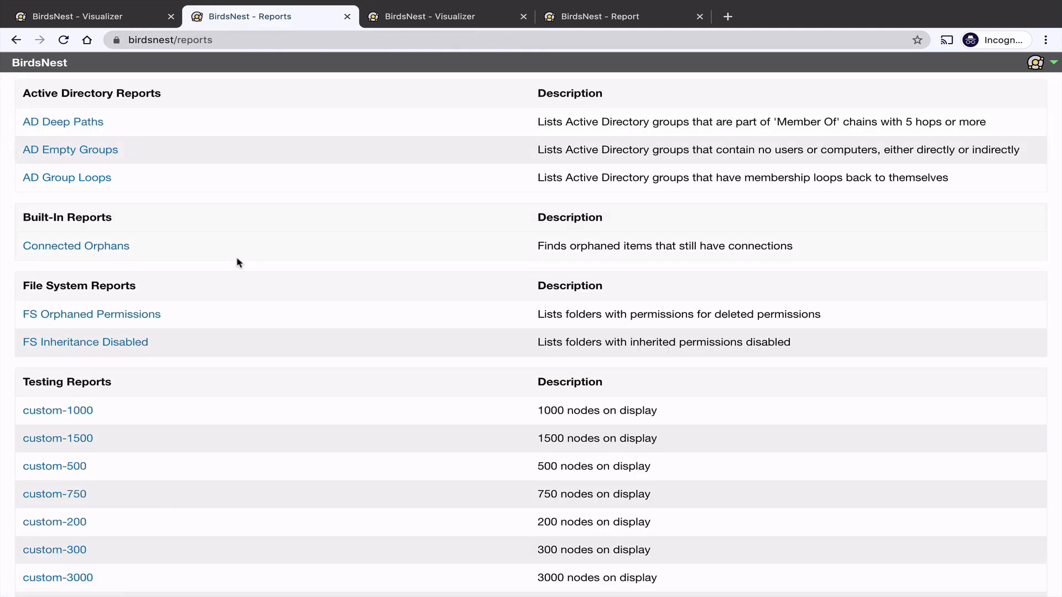
{"action": "scroll", "coordinate": [239, 263], "scroll_direction": "down", "scroll_amount": 1}
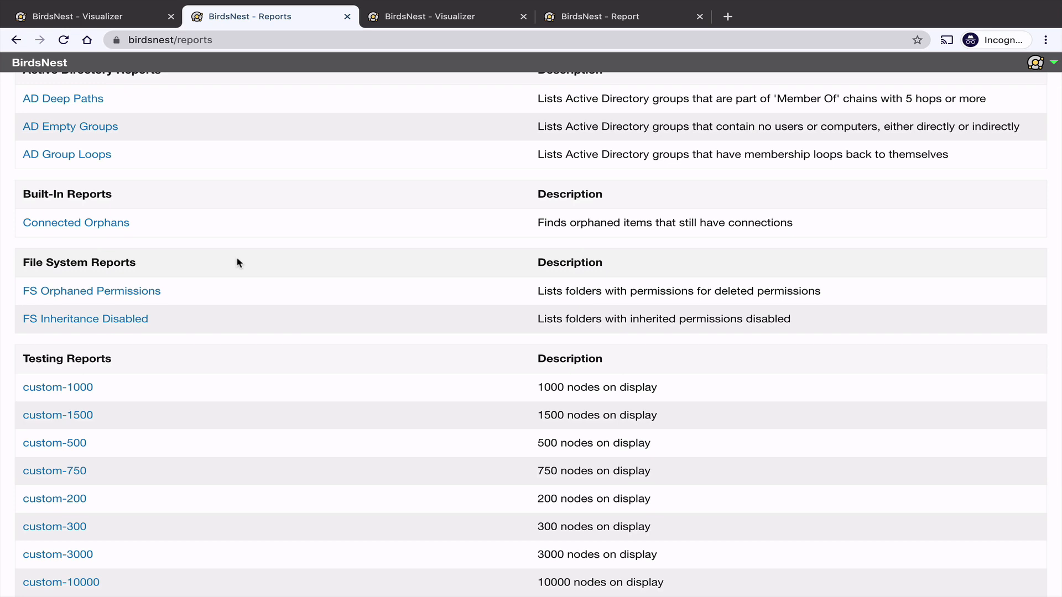
{"action": "left_click", "coordinate": [118, 292]}
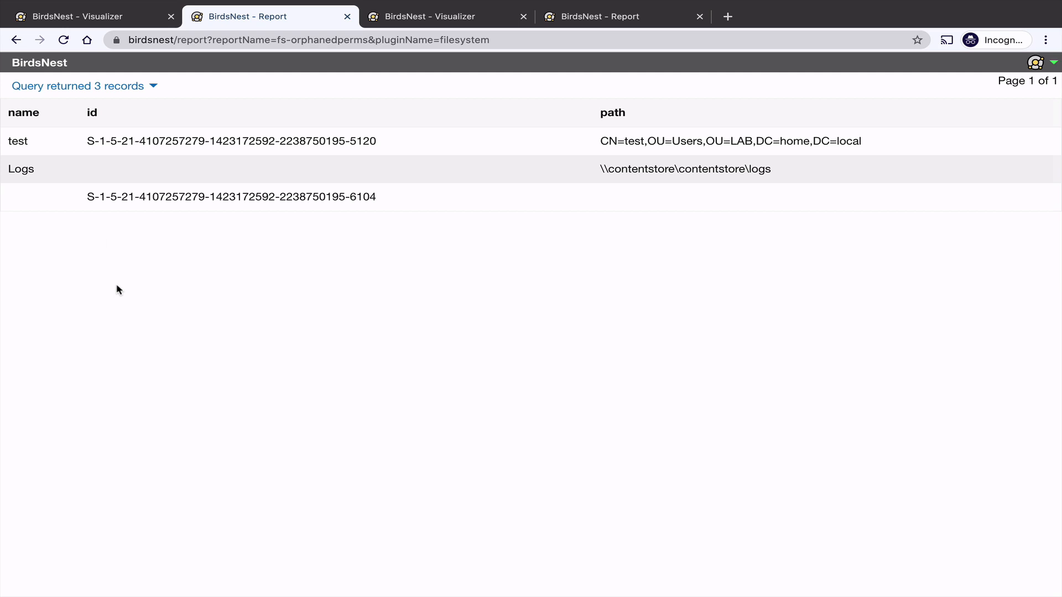
{"action": "left_click", "coordinate": [81, 86]}
{"action": "left_click", "coordinate": [82, 164]}
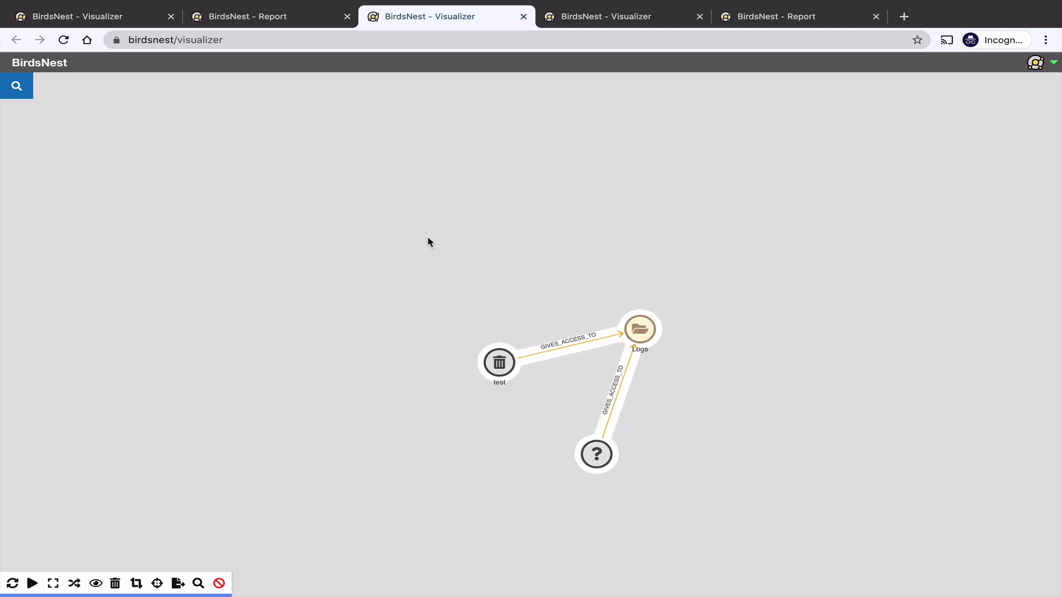
Step: Examine the properties of the deleted test object and the unnamed orphaned node that give access to Logs
{"action": "left_click", "coordinate": [507, 367]}
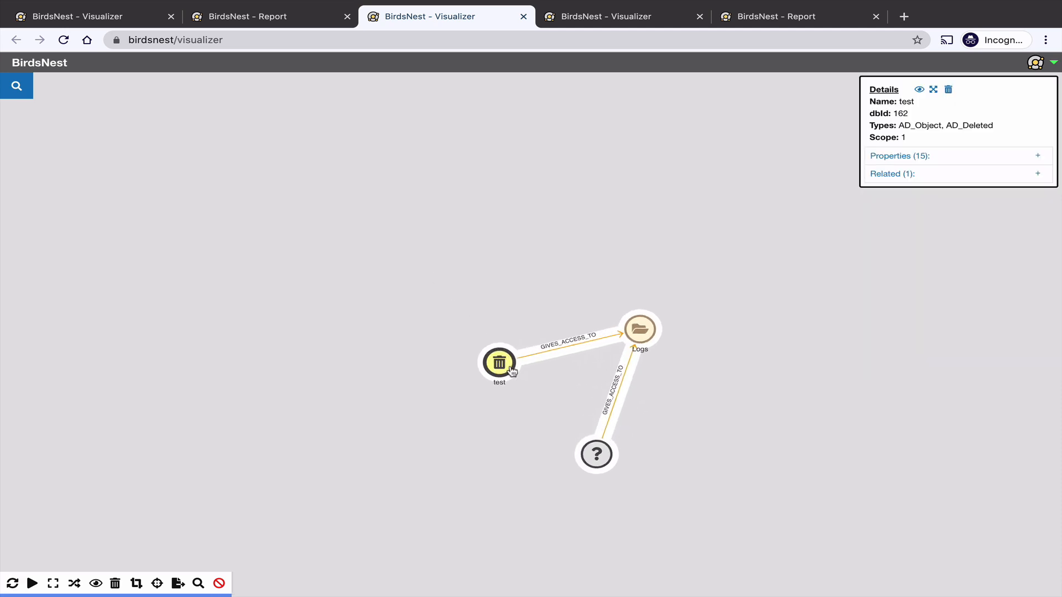
{"action": "left_click", "coordinate": [914, 157]}
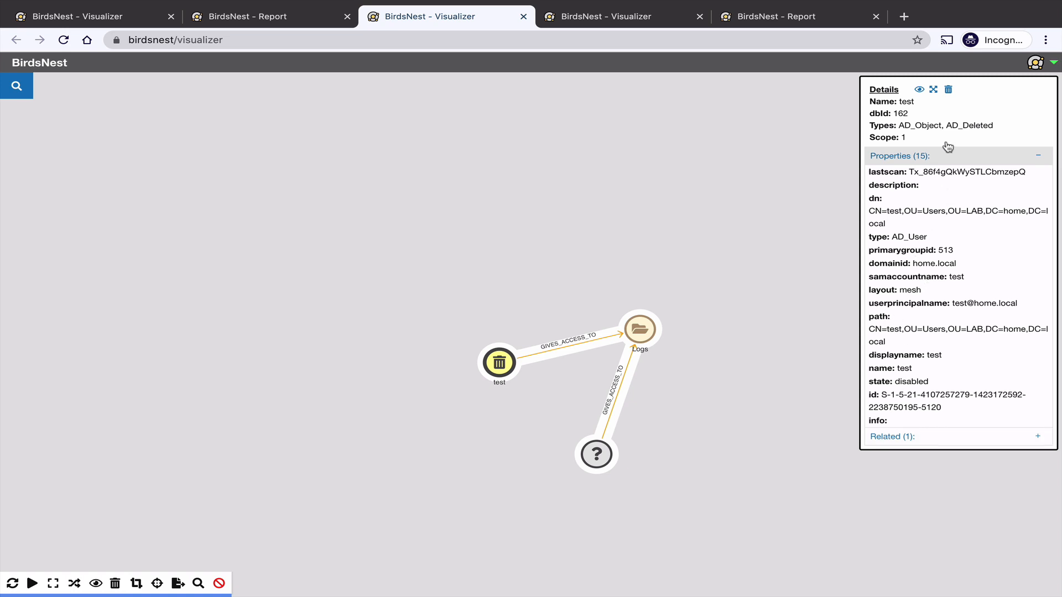
{"action": "left_click", "coordinate": [608, 456]}
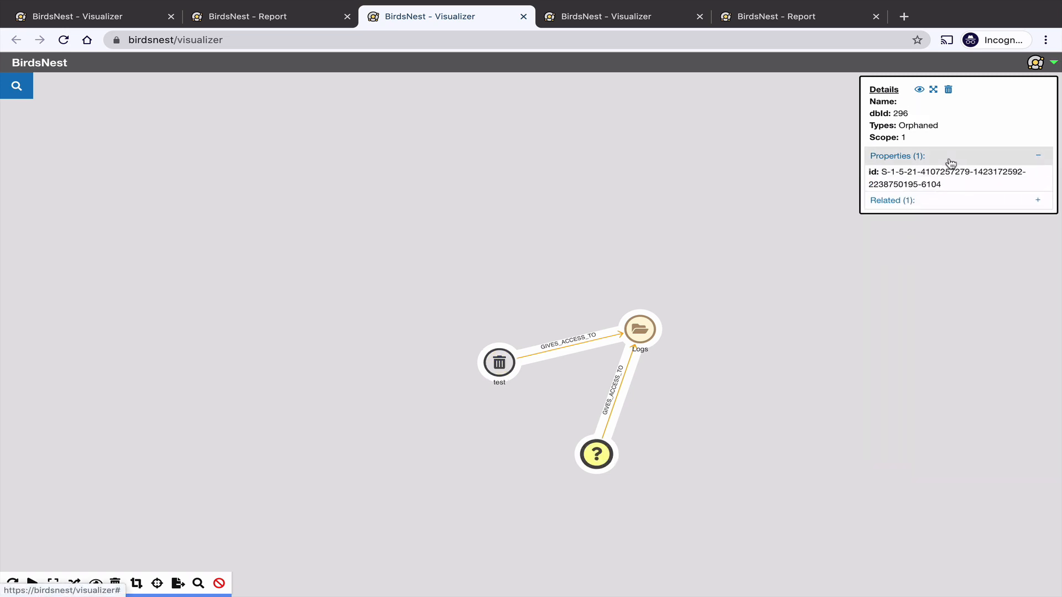
{"action": "left_click", "coordinate": [501, 165]}
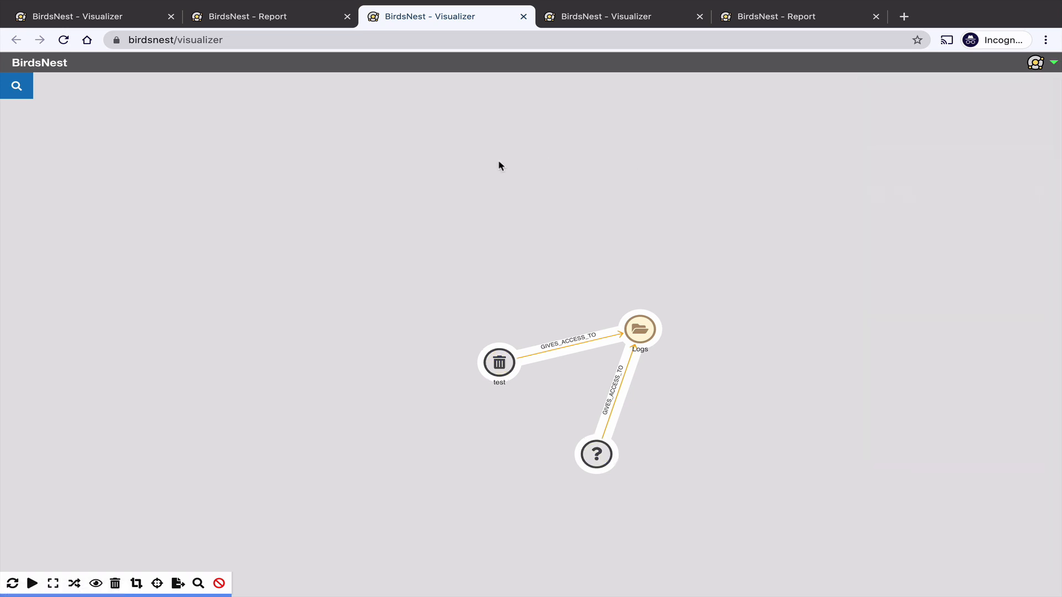